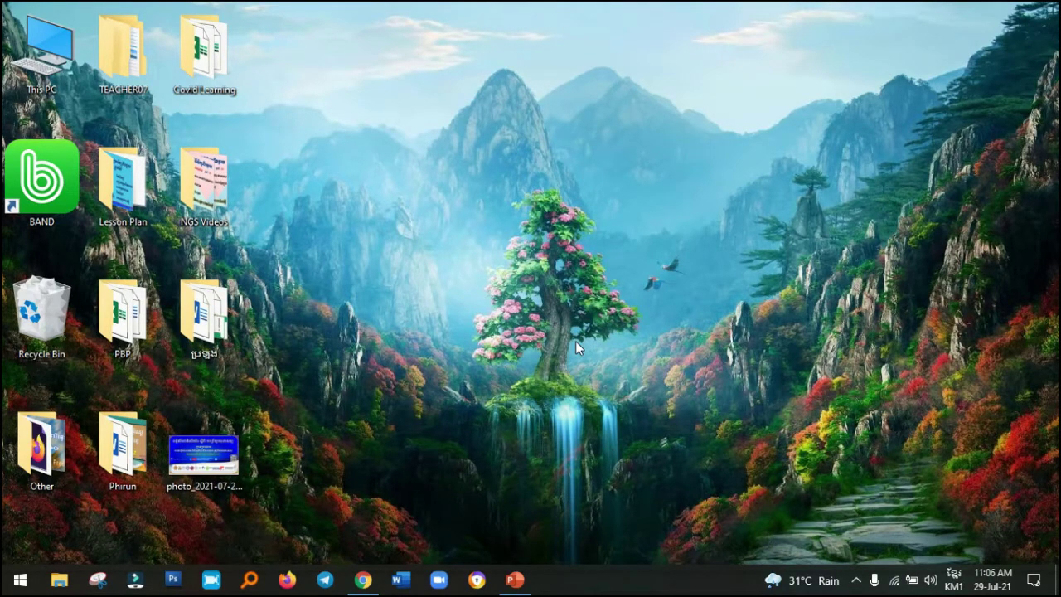
- Switch to the Quizizz page in Chrome and open the 5-question quiz តេស្តសាកល្បង from My library
{"action": "left_click", "coordinate": [363, 580]}
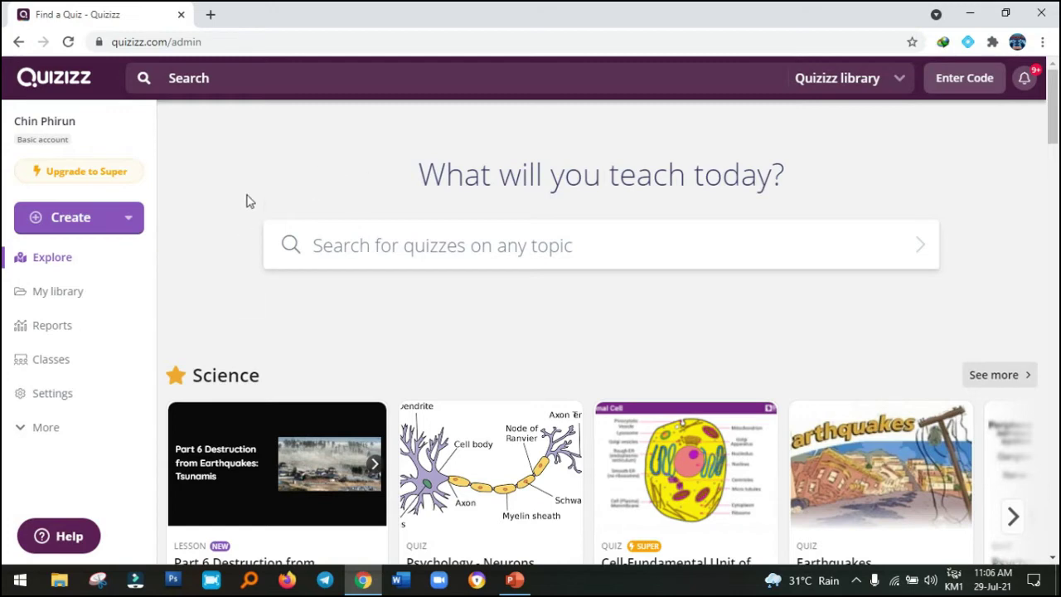
{"action": "left_click", "coordinate": [58, 295]}
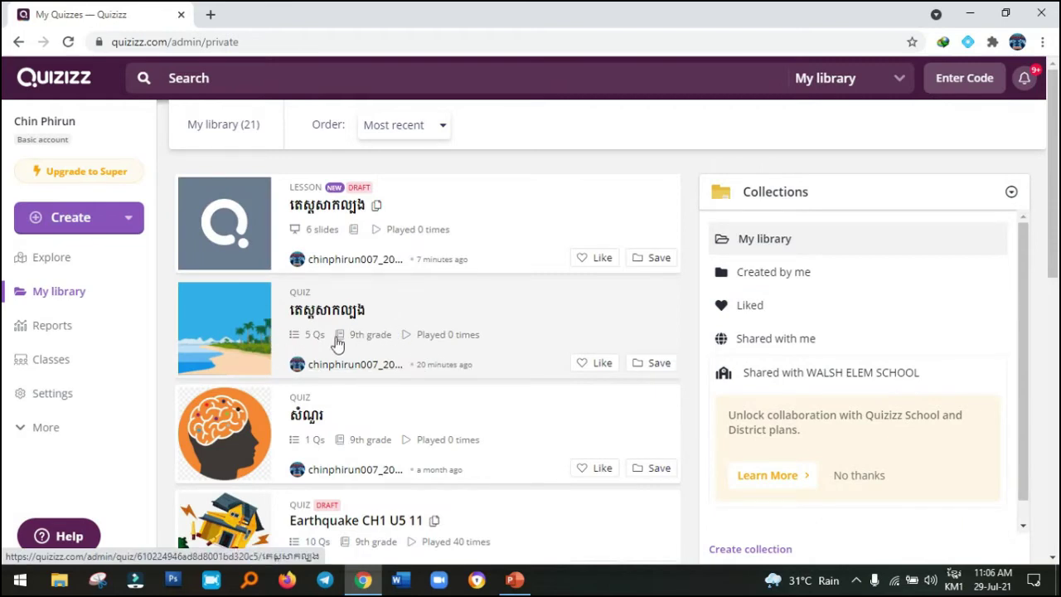
{"action": "left_click", "coordinate": [237, 325]}
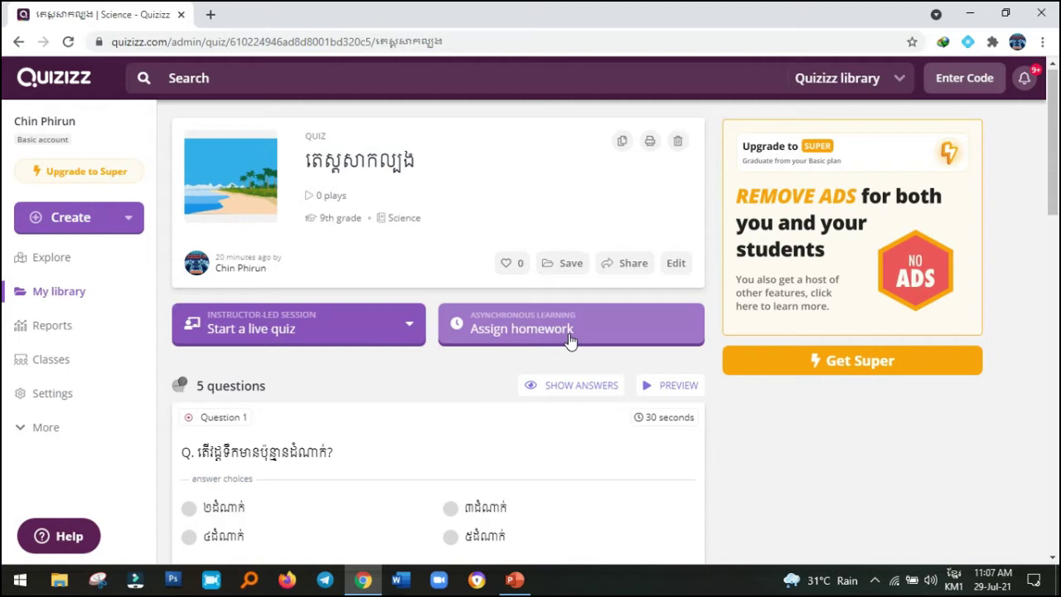
- Set up an instructor-led live session of the quiz in Classic mode and dismiss the chat notification
{"action": "left_click", "coordinate": [365, 328]}
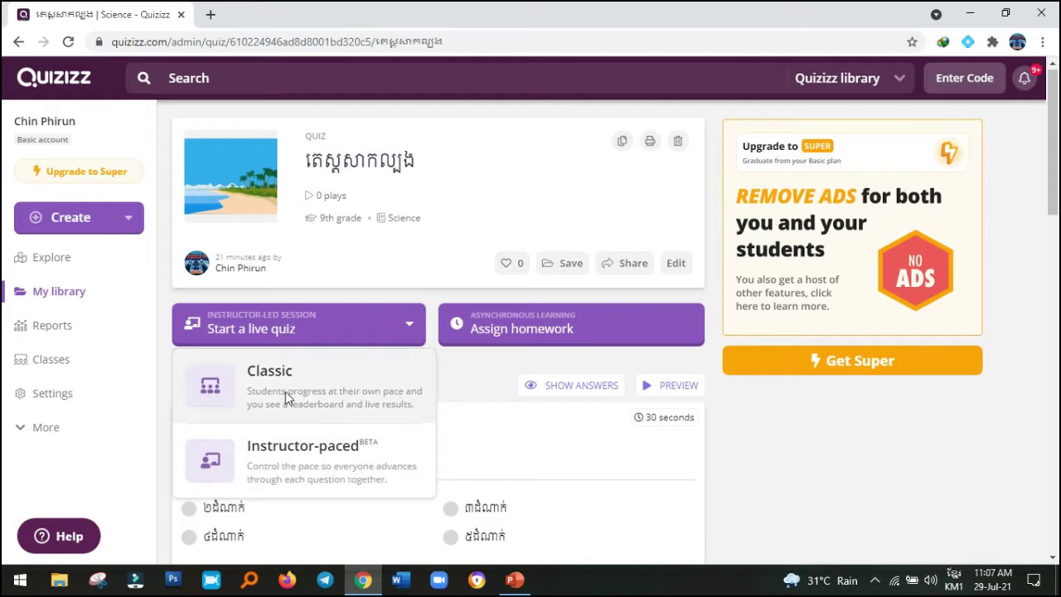
{"action": "left_click", "coordinate": [325, 388]}
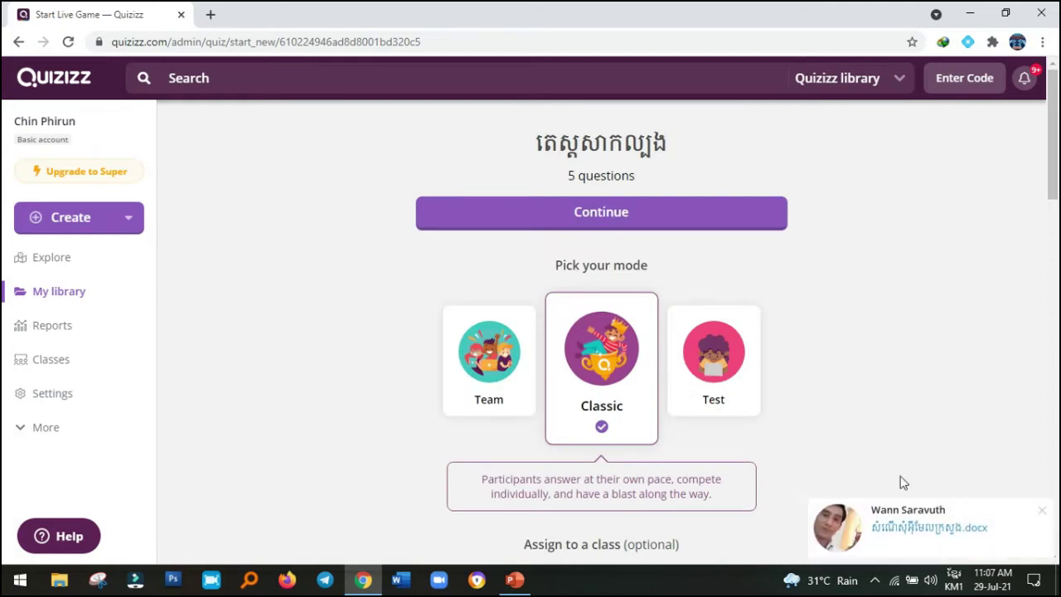
{"action": "left_click", "coordinate": [1047, 512]}
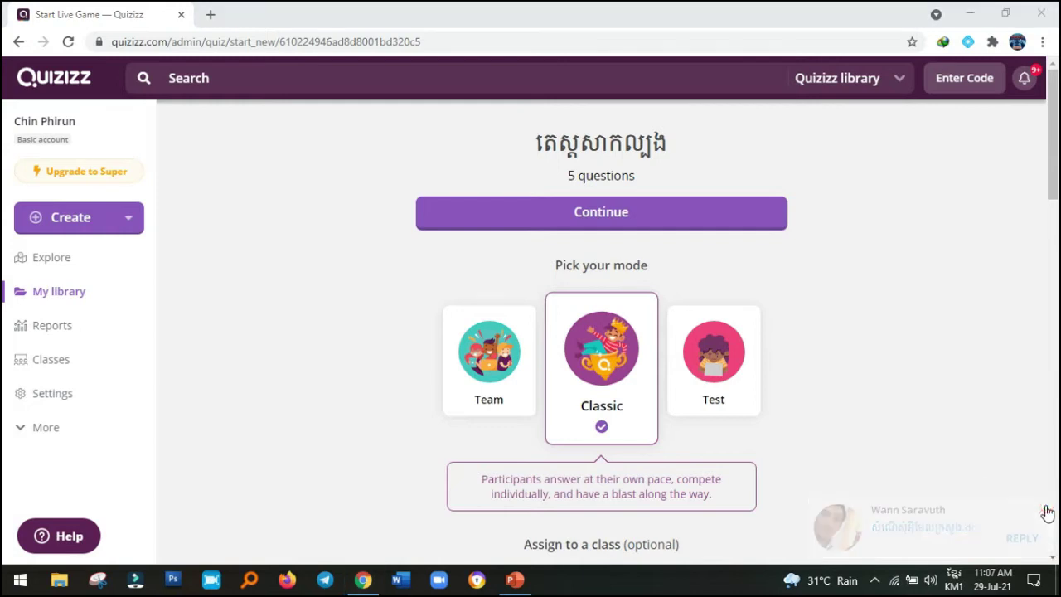
- Review the live game's mode choices, the optional class assignment and the General settings
{"action": "scroll", "coordinate": [966, 464], "scroll_direction": "down", "scroll_amount": 1}
{"action": "scroll", "coordinate": [842, 217], "scroll_direction": "down", "scroll_amount": 1}
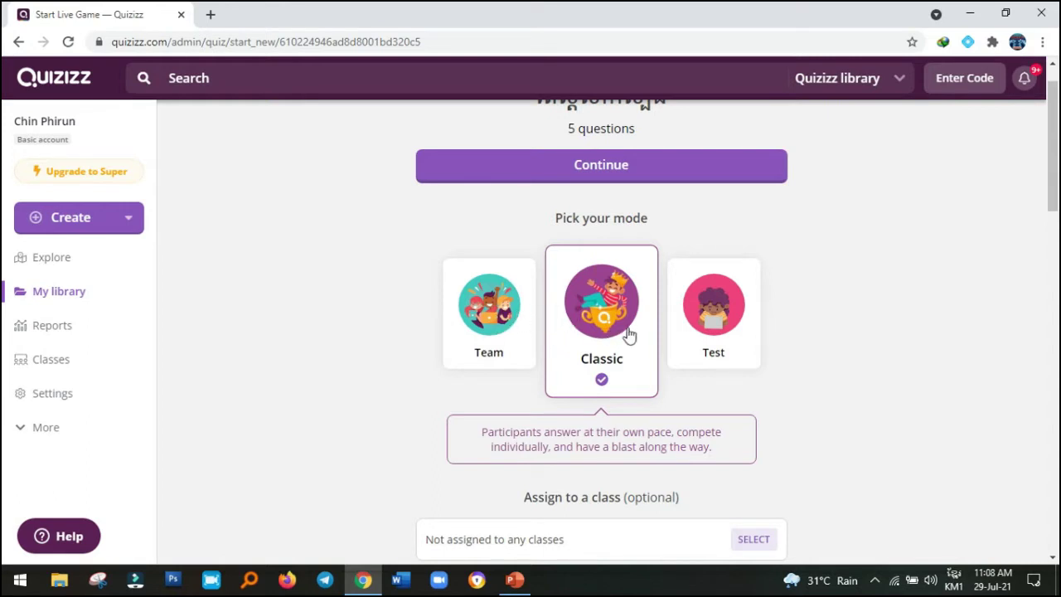
{"action": "scroll", "coordinate": [628, 334], "scroll_direction": "down", "scroll_amount": 1}
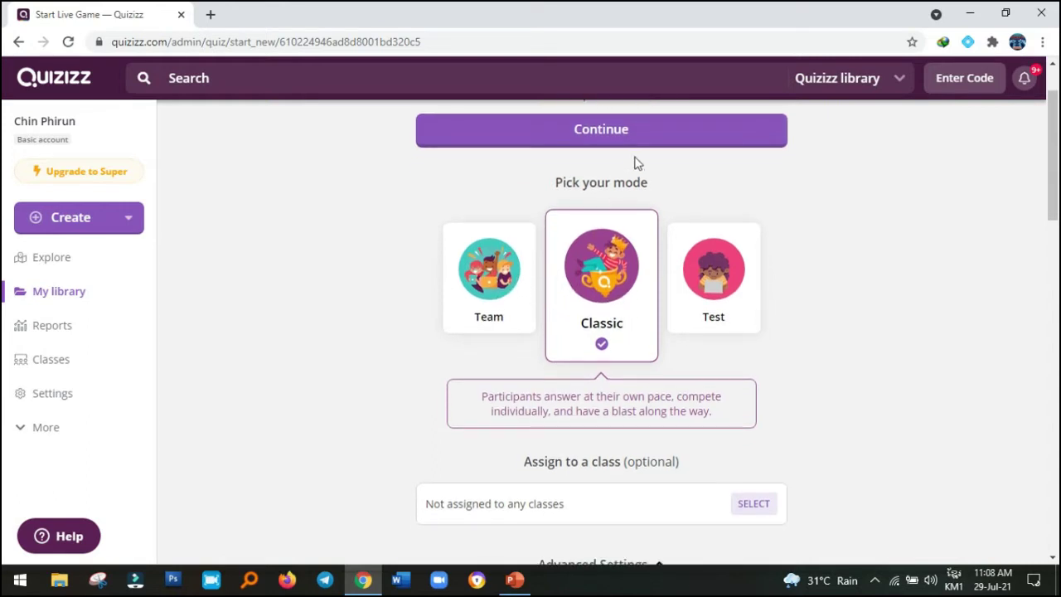
{"action": "scroll", "coordinate": [628, 392], "scroll_direction": "down", "scroll_amount": 2}
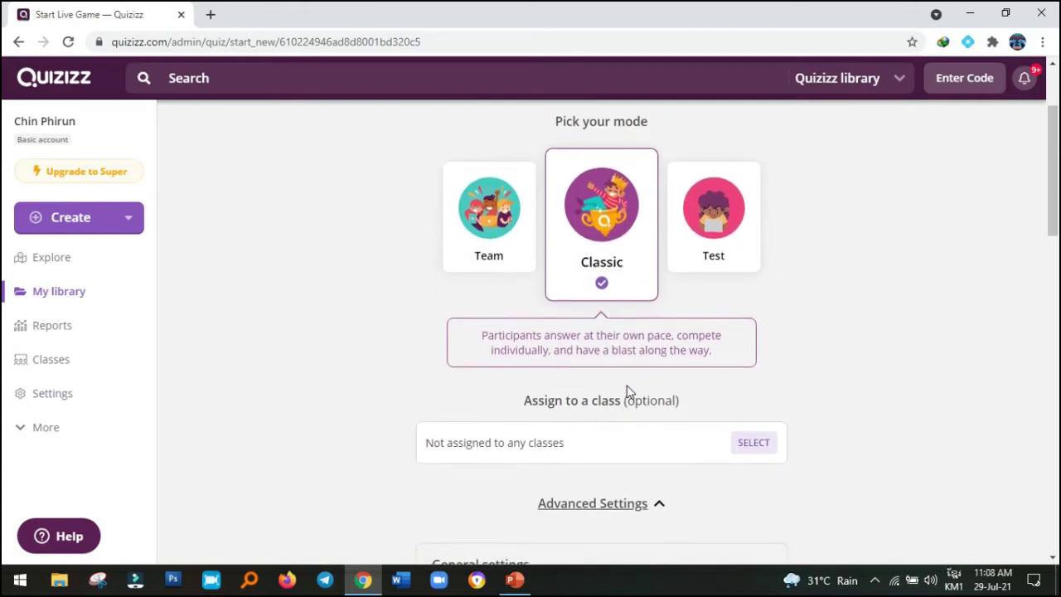
{"action": "scroll", "coordinate": [628, 391], "scroll_direction": "down", "scroll_amount": 3}
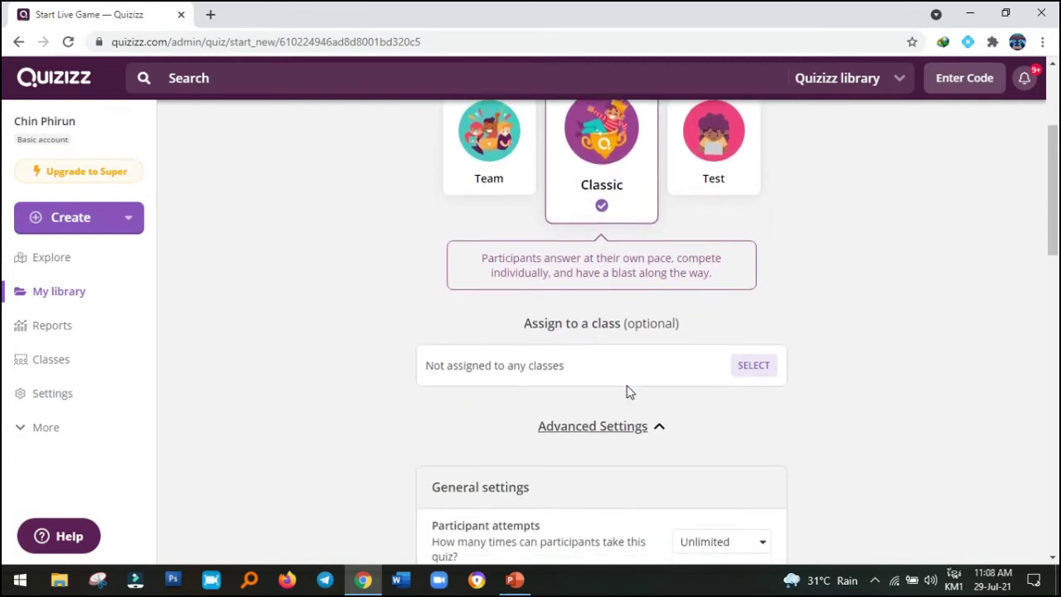
{"action": "scroll", "coordinate": [628, 391], "scroll_direction": "down", "scroll_amount": 1}
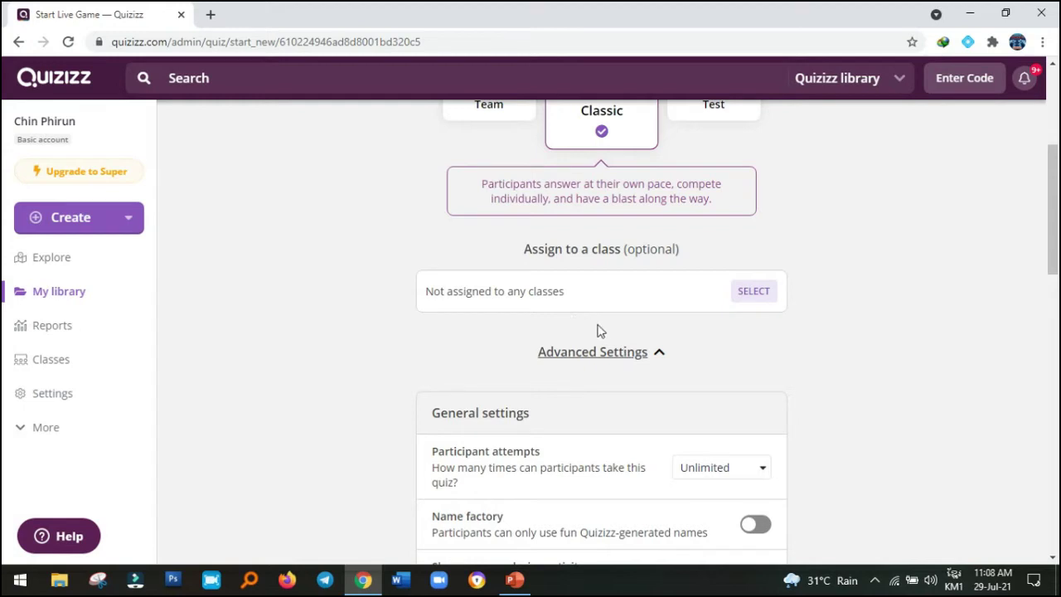
{"action": "scroll", "coordinate": [656, 367], "scroll_direction": "down", "scroll_amount": 1}
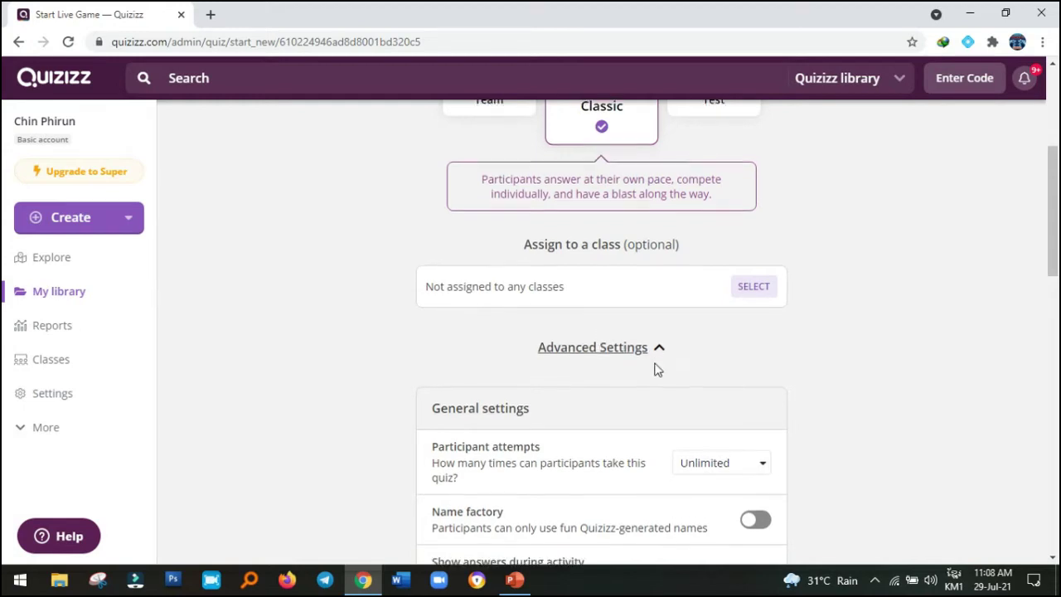
{"action": "scroll", "coordinate": [655, 369], "scroll_direction": "down", "scroll_amount": 1}
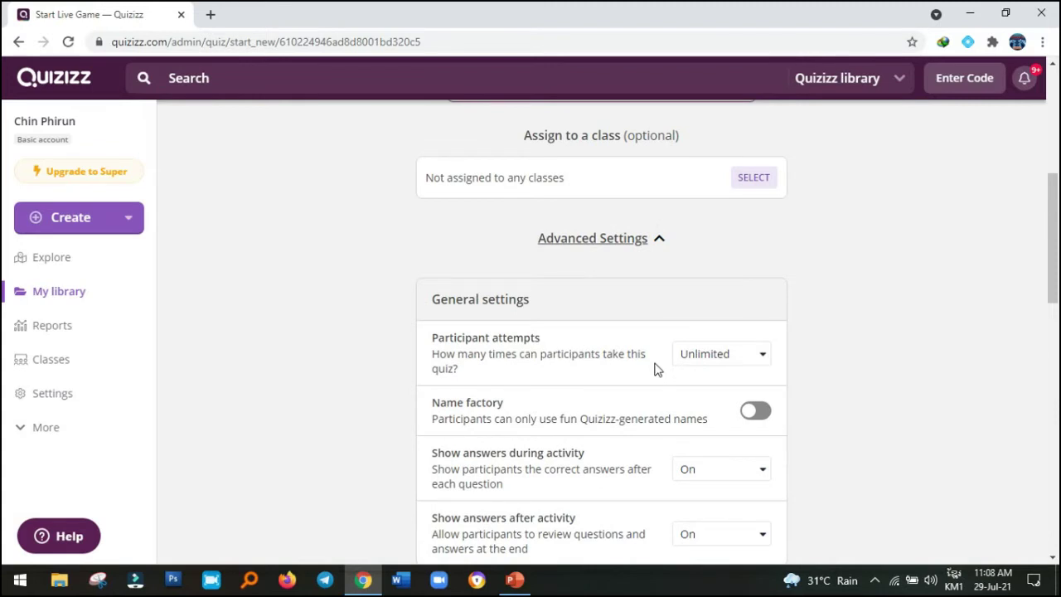
{"action": "scroll", "coordinate": [656, 368], "scroll_direction": "down", "scroll_amount": 1}
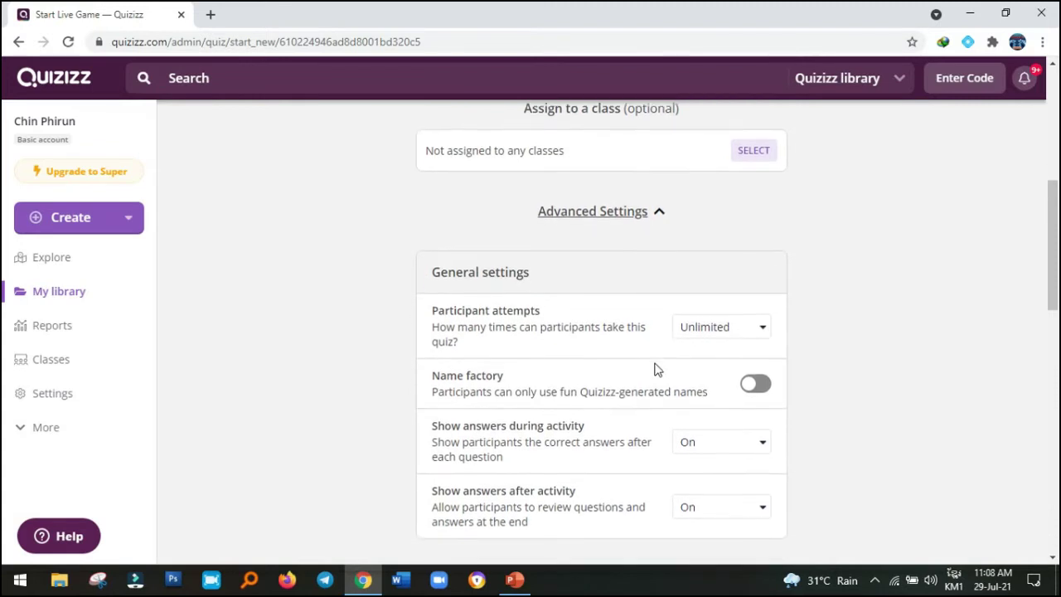
{"action": "scroll", "coordinate": [656, 368], "scroll_direction": "up", "scroll_amount": 1}
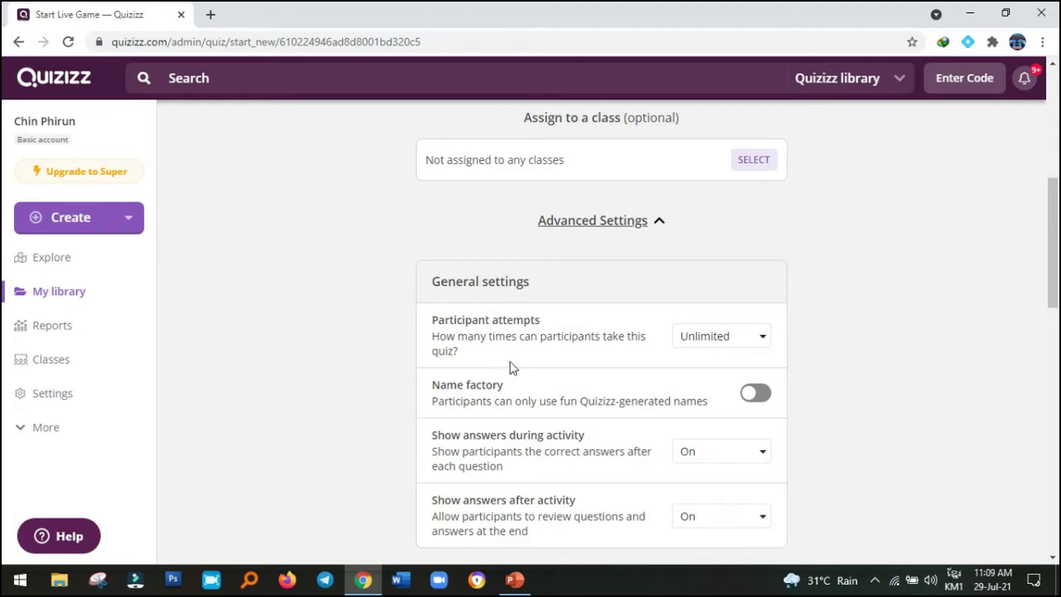
- Try limiting participant attempts to 1, and set them back to Unlimited
{"action": "left_click", "coordinate": [713, 340]}
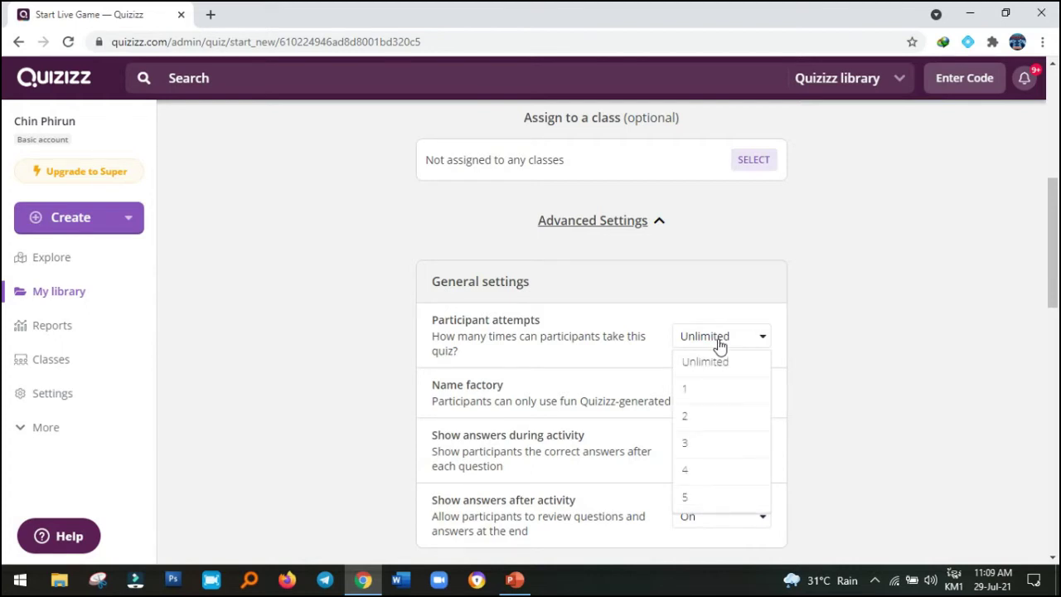
{"action": "left_click", "coordinate": [708, 400]}
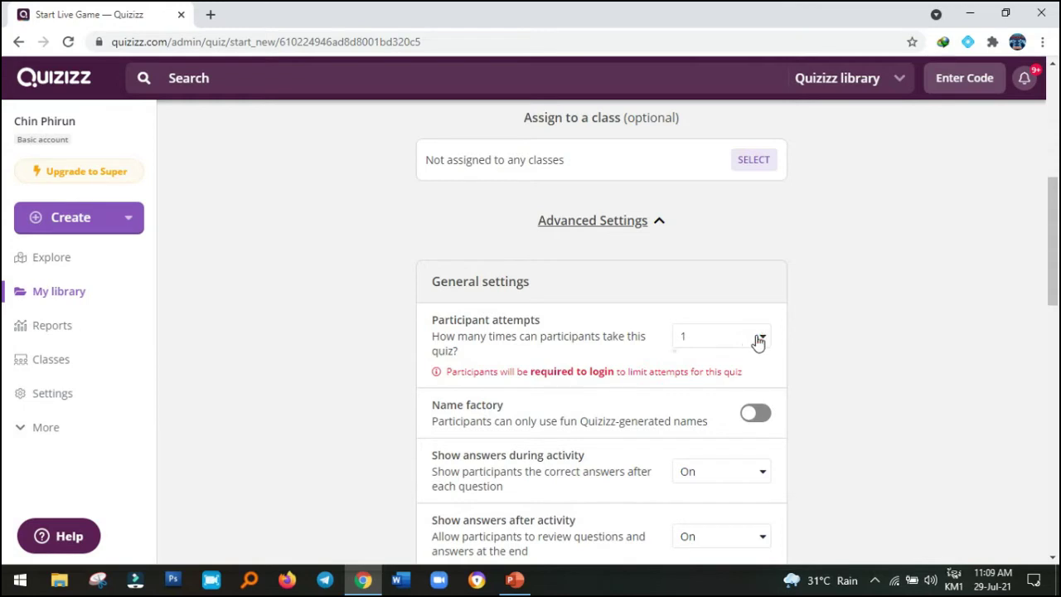
{"action": "left_click", "coordinate": [756, 336]}
{"action": "left_click", "coordinate": [713, 362]}
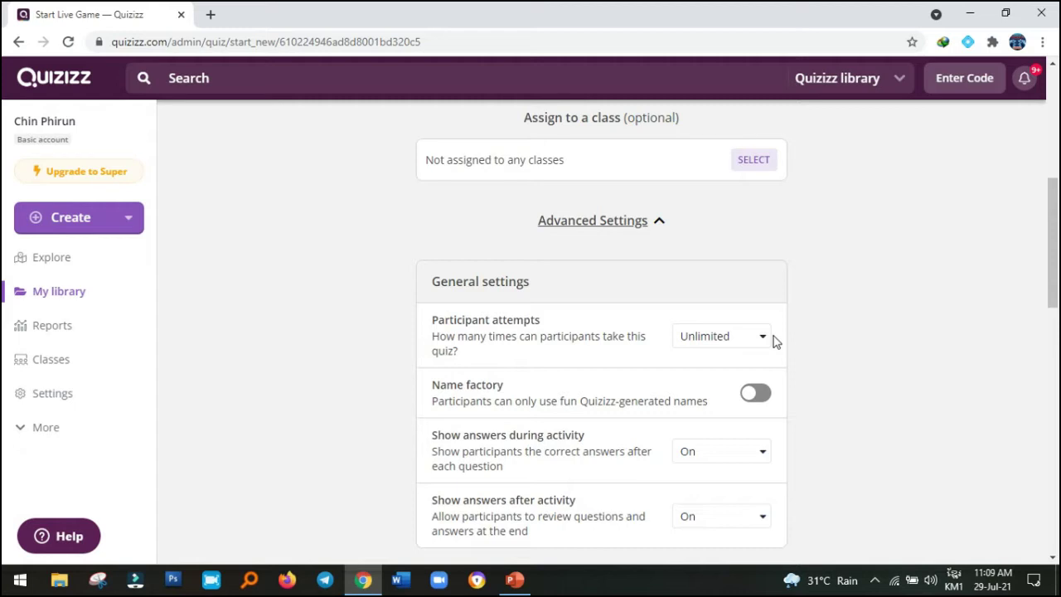
- Review the Adaptive Learning and Activity settings, including power-ups, timer, leaderboard and shuffle options
{"action": "scroll", "coordinate": [671, 512], "scroll_direction": "down", "scroll_amount": 3}
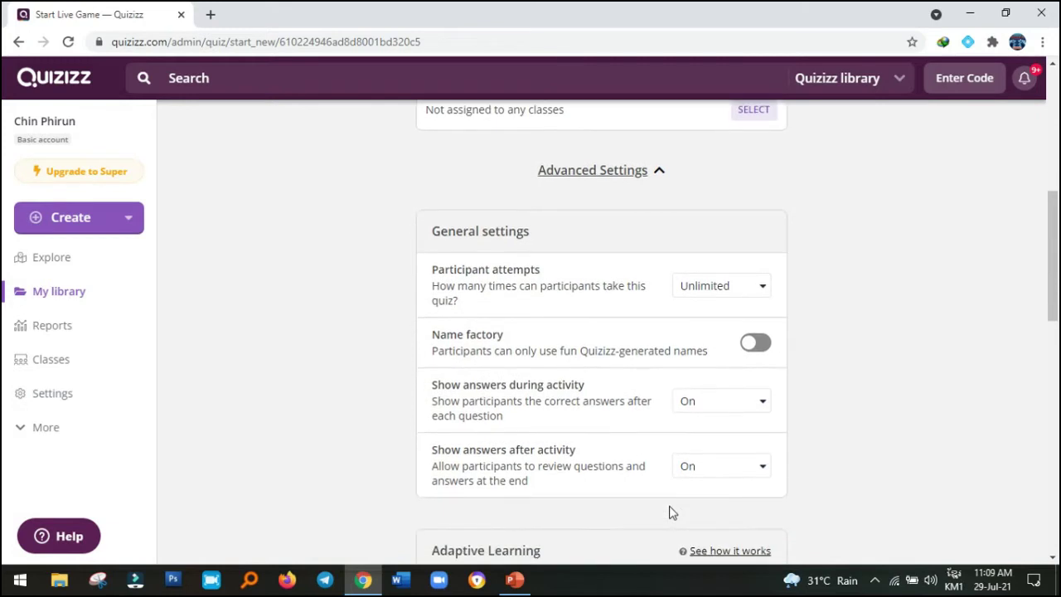
{"action": "scroll", "coordinate": [672, 512], "scroll_direction": "down", "scroll_amount": 5}
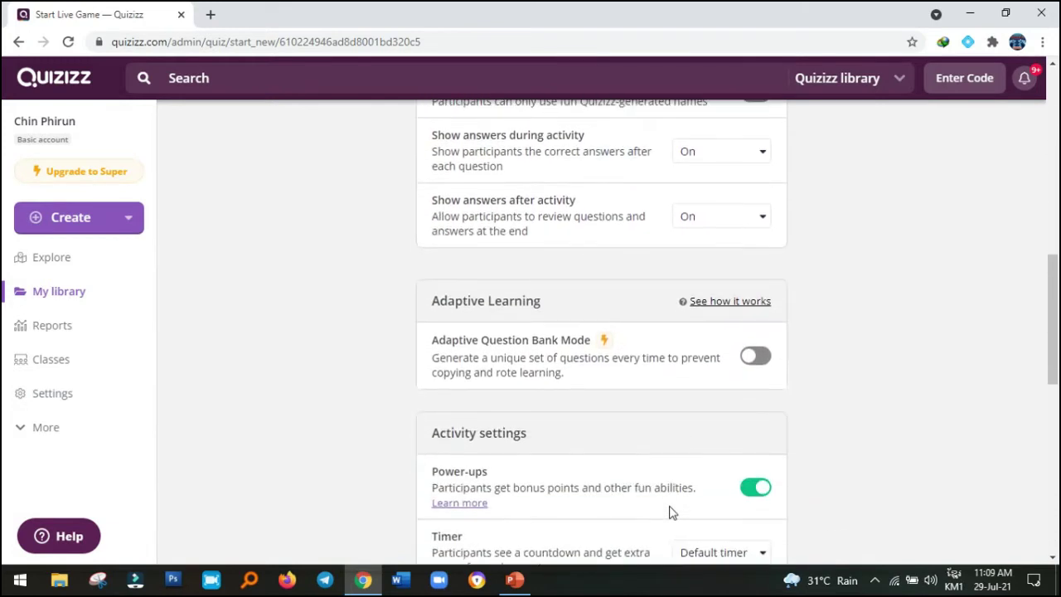
{"action": "scroll", "coordinate": [671, 513], "scroll_direction": "down", "scroll_amount": 2}
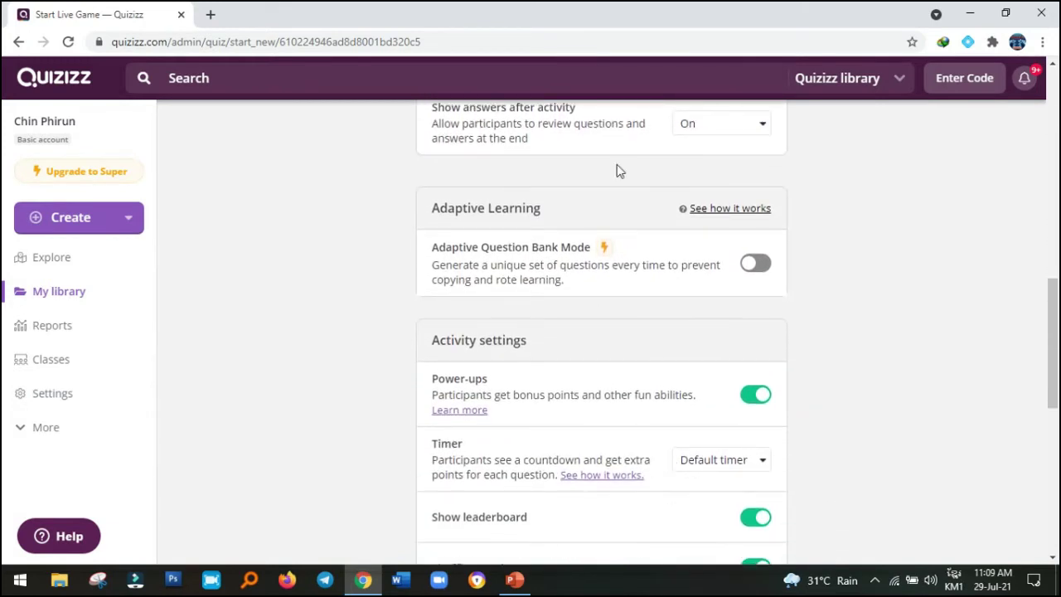
{"action": "scroll", "coordinate": [688, 468], "scroll_direction": "down", "scroll_amount": 1}
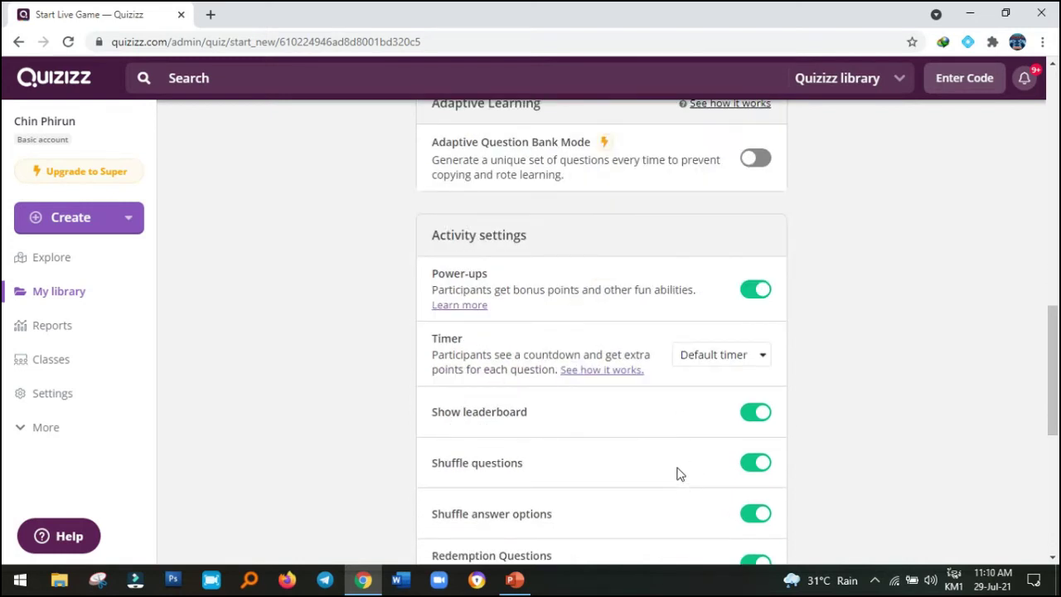
{"action": "scroll", "coordinate": [676, 473], "scroll_direction": "down", "scroll_amount": 1}
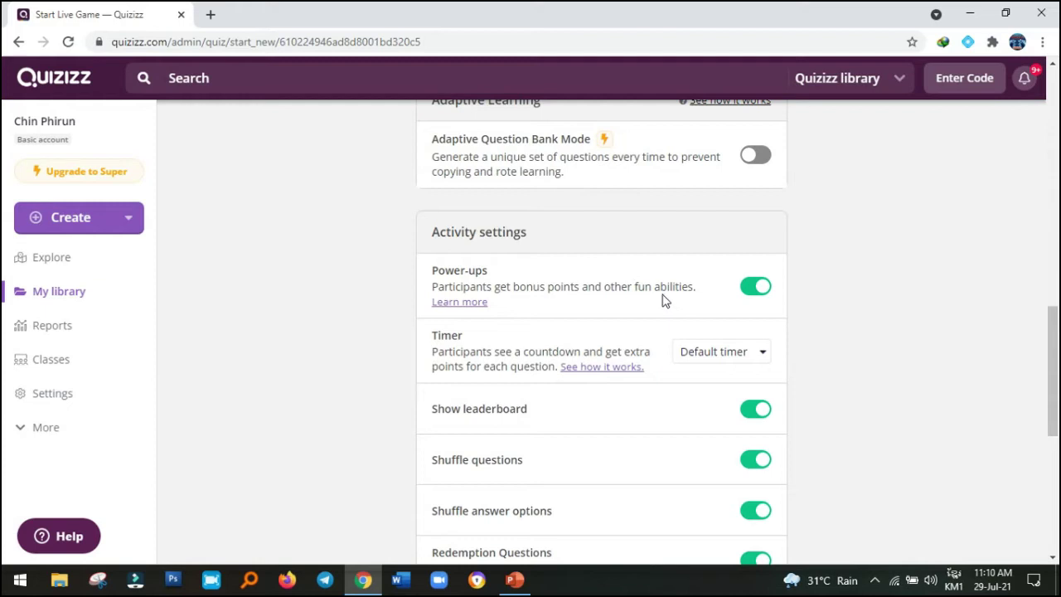
{"action": "scroll", "coordinate": [663, 490], "scroll_direction": "down", "scroll_amount": 1}
{"action": "scroll", "coordinate": [663, 490], "scroll_direction": "down", "scroll_amount": 2}
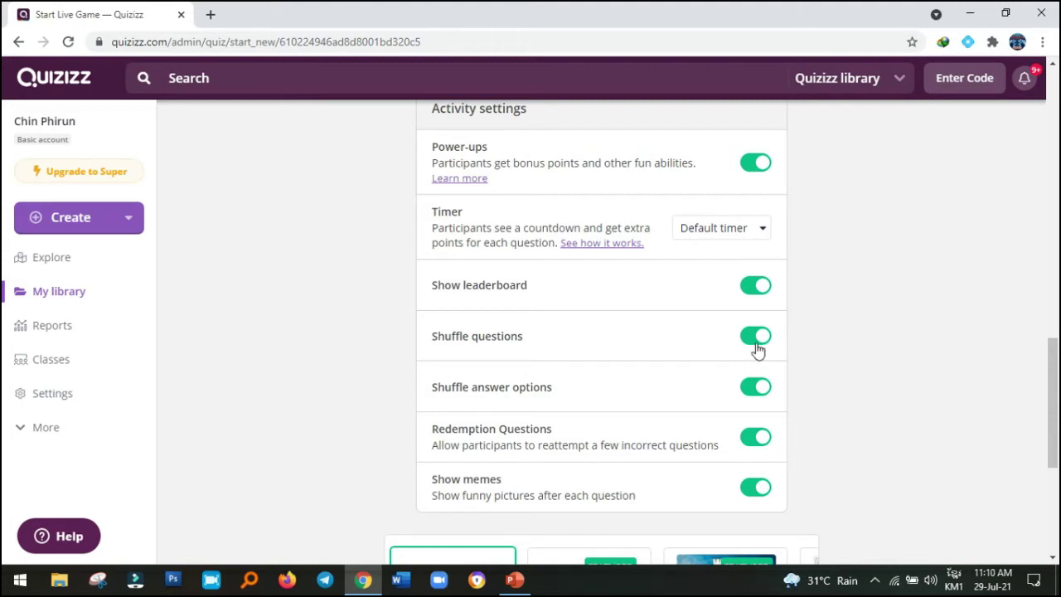
- Try switching Shuffle questions, Shuffle answer options and Redemption Questions off, turning each one back on
{"action": "left_click", "coordinate": [757, 350]}
{"action": "left_click", "coordinate": [757, 350]}
{"action": "left_click", "coordinate": [760, 388]}
{"action": "left_click", "coordinate": [762, 392]}
{"action": "left_click", "coordinate": [755, 444]}
{"action": "left_click", "coordinate": [755, 446]}
- Continue with the Classic mode settings to the live quiz's waiting room and copy its join link
{"action": "scroll", "coordinate": [710, 502], "scroll_direction": "down", "scroll_amount": 1}
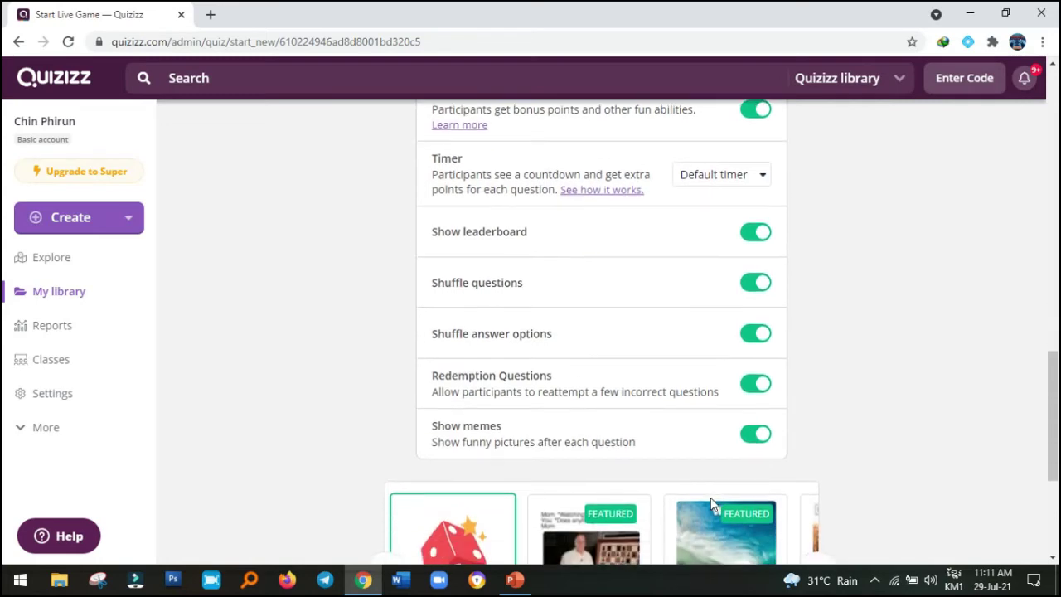
{"action": "scroll", "coordinate": [710, 503], "scroll_direction": "up", "scroll_amount": 6}
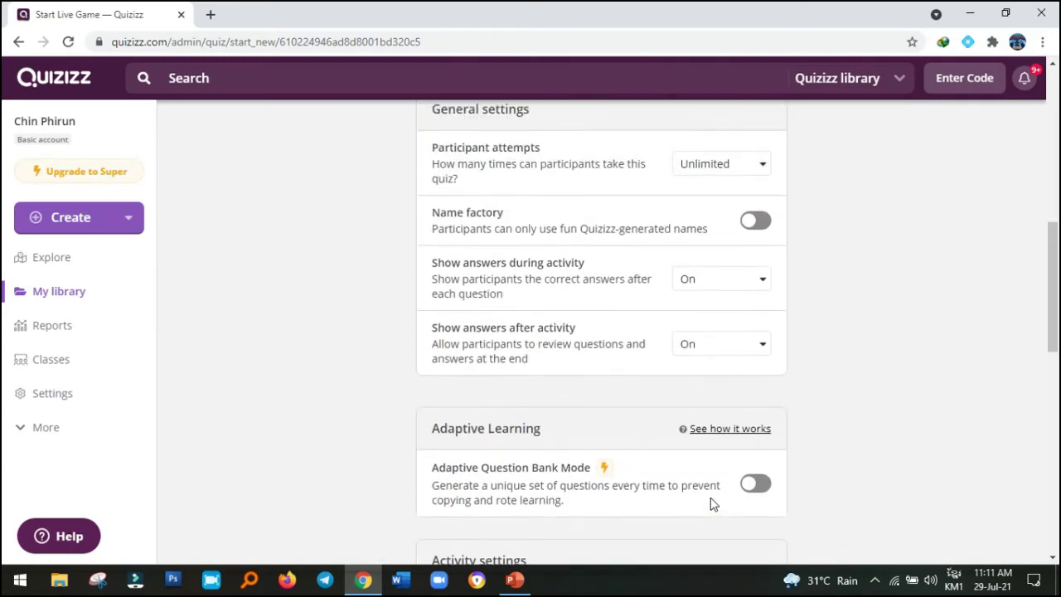
{"action": "scroll", "coordinate": [710, 502], "scroll_direction": "up", "scroll_amount": 2}
{"action": "scroll", "coordinate": [818, 347], "scroll_direction": "up", "scroll_amount": 5}
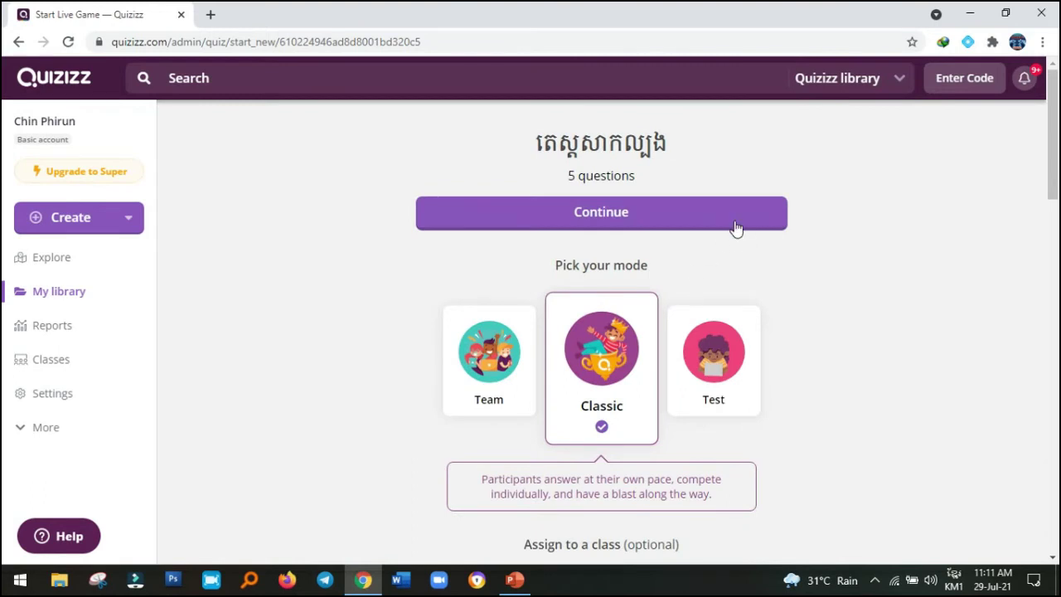
{"action": "left_click", "coordinate": [611, 217]}
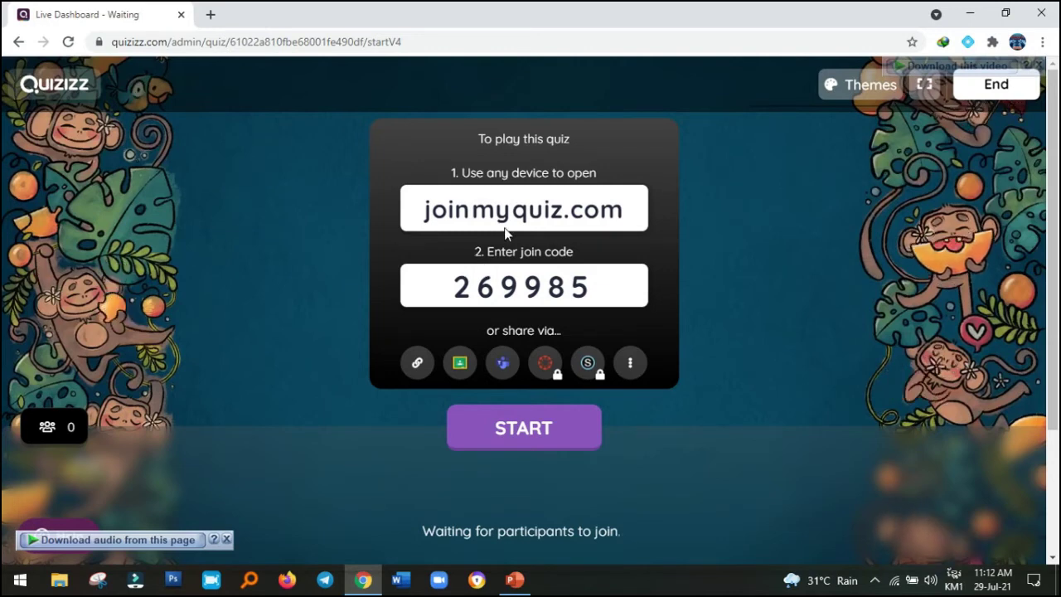
{"action": "left_click", "coordinate": [419, 372]}
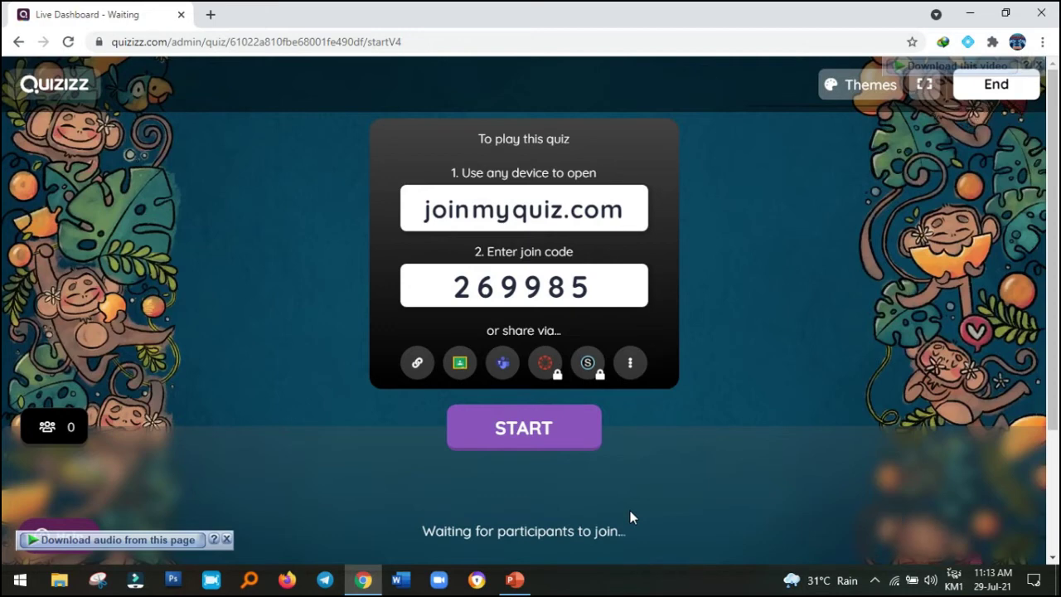
- Leave the live quiz's waiting room and go back to the quiz's details page
{"action": "left_click", "coordinate": [17, 45]}
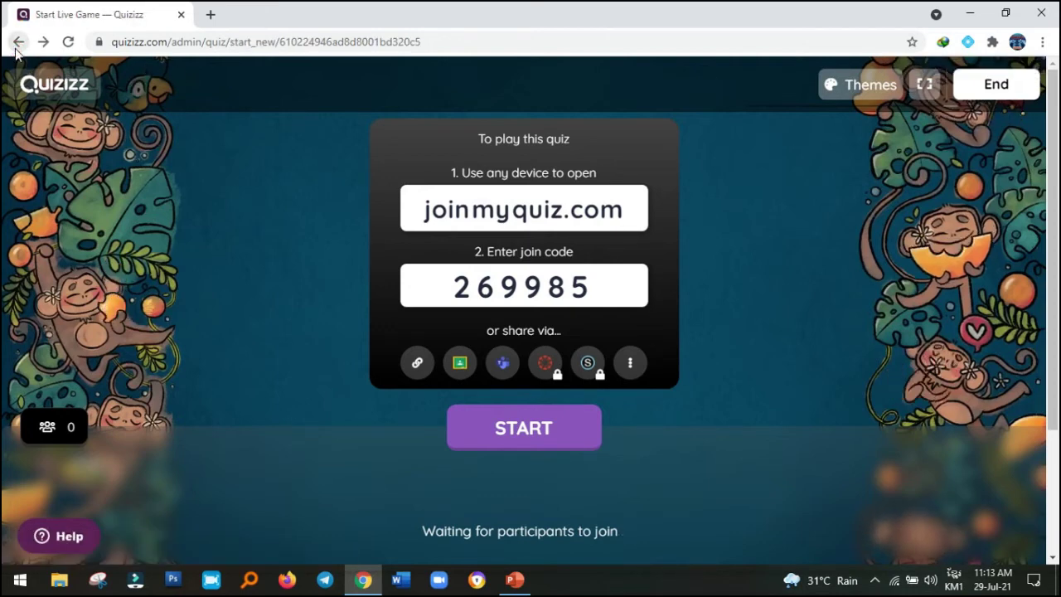
{"action": "left_click", "coordinate": [18, 43]}
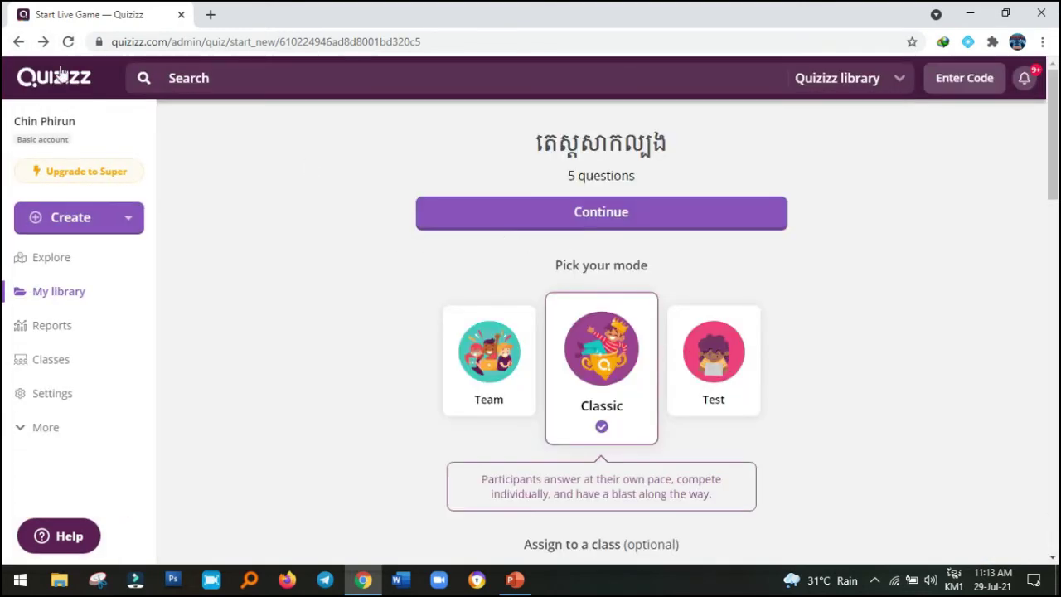
{"action": "left_click", "coordinate": [14, 42]}
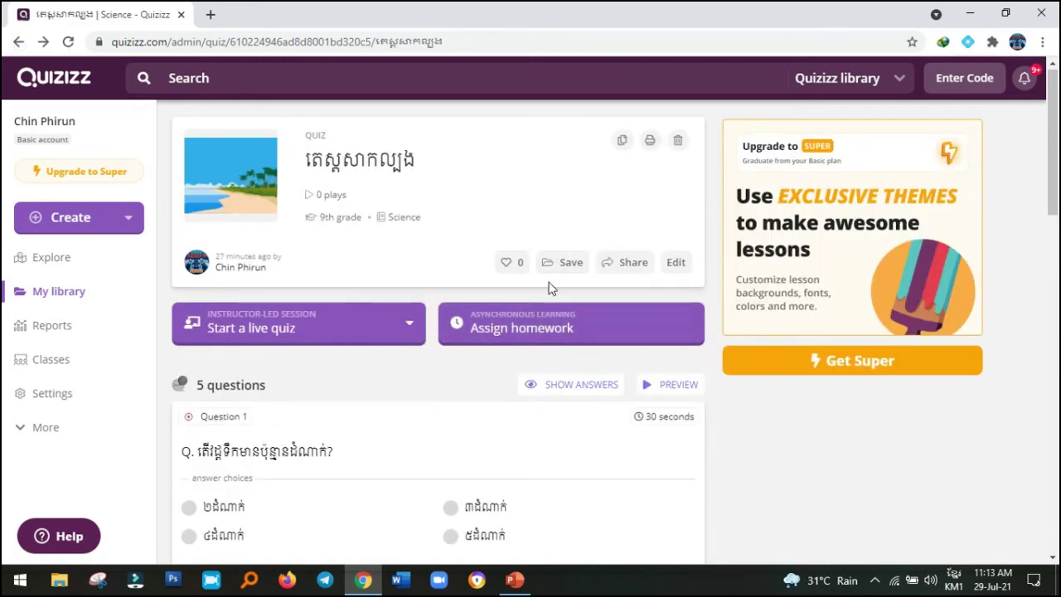
- Start assigning the quiz as homework and set its custom deadline date to Saturday, July 31
{"action": "left_click", "coordinate": [595, 334]}
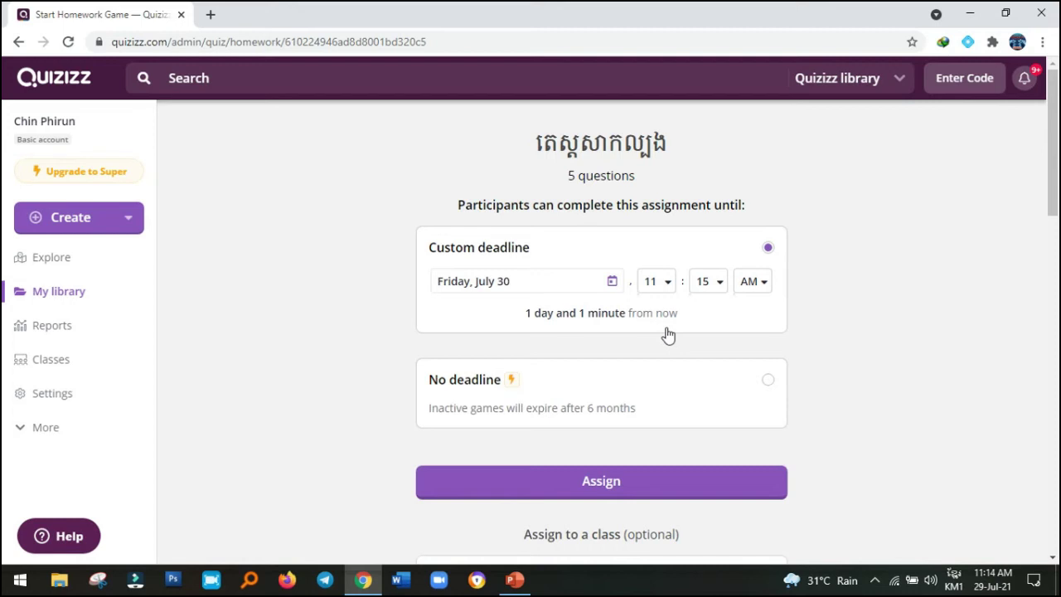
{"action": "left_click", "coordinate": [613, 282]}
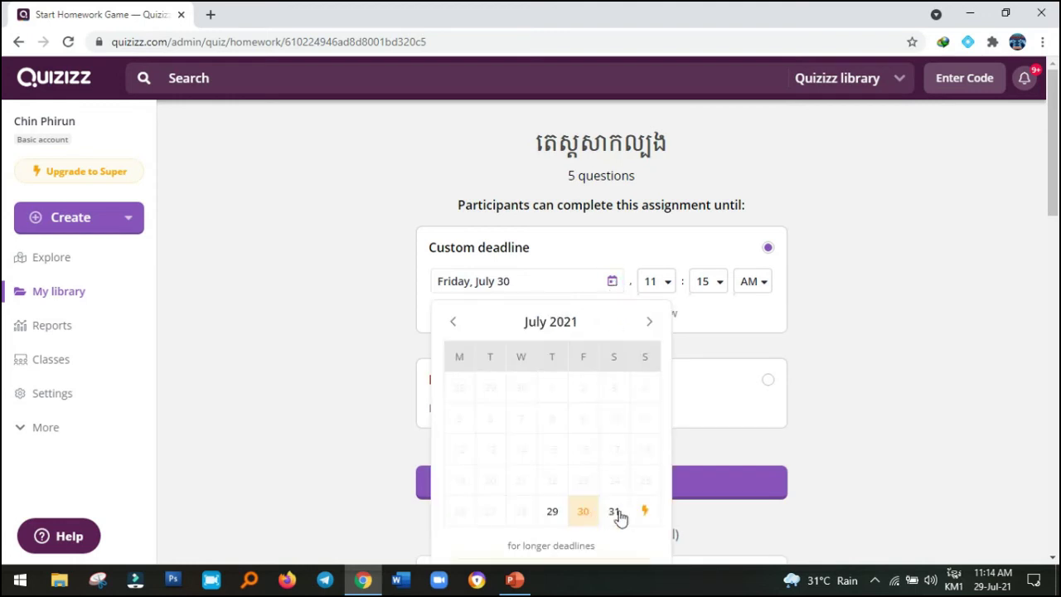
{"action": "left_click", "coordinate": [651, 323]}
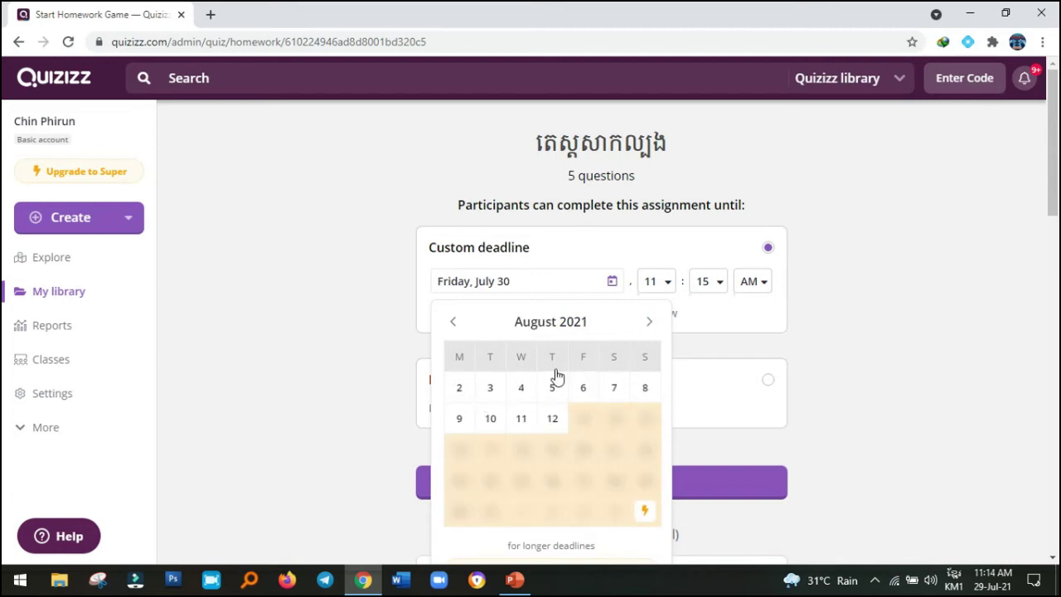
{"action": "left_click", "coordinate": [455, 323]}
{"action": "left_click", "coordinate": [615, 511]}
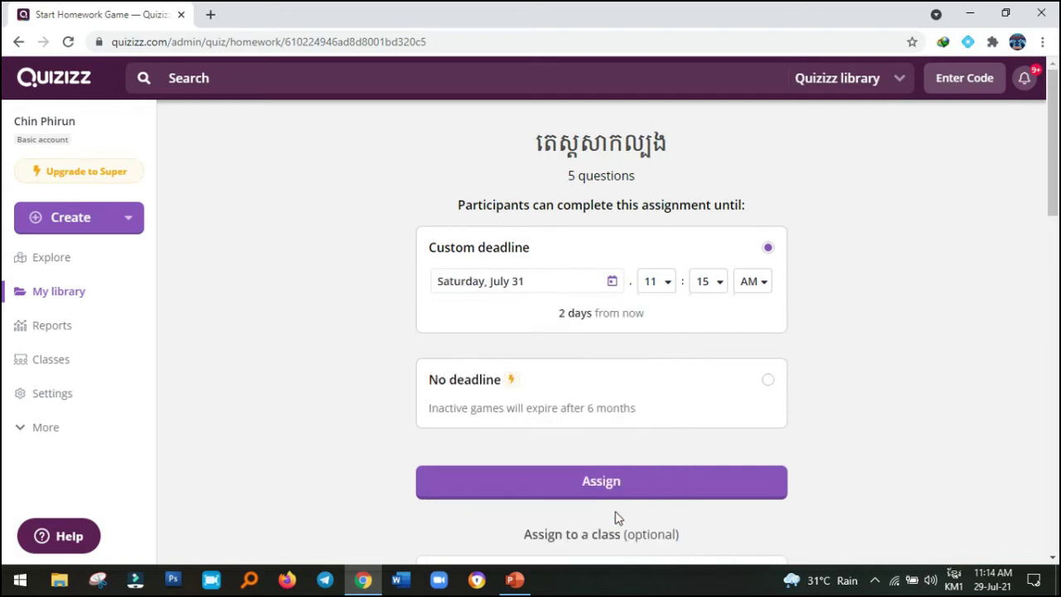
- Try Sunday, August 8 and Thursday, August 12 as the homework's custom deadline date
{"action": "left_click", "coordinate": [612, 281]}
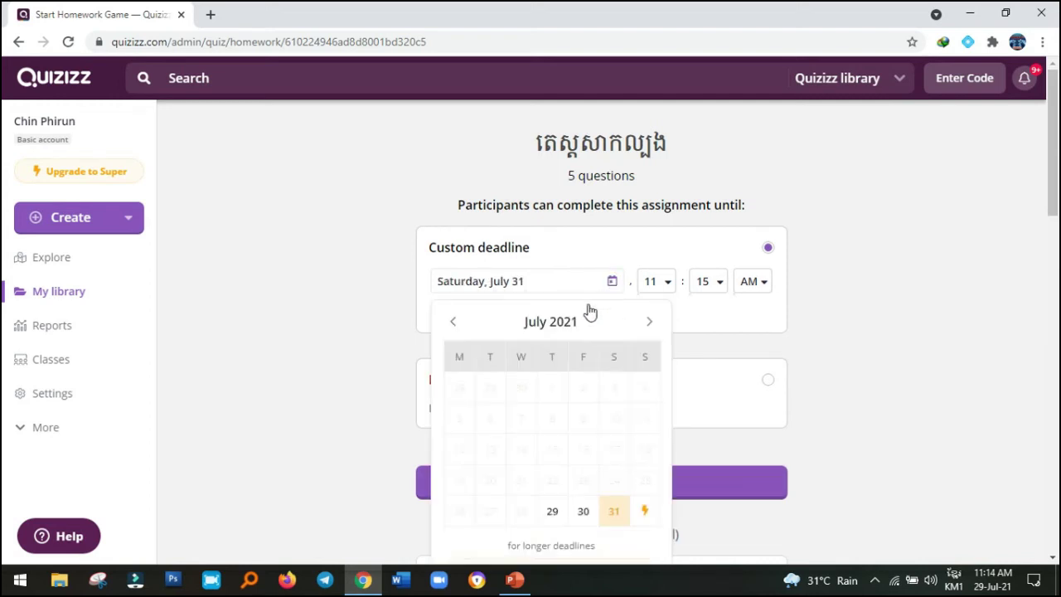
{"action": "left_click", "coordinate": [650, 321]}
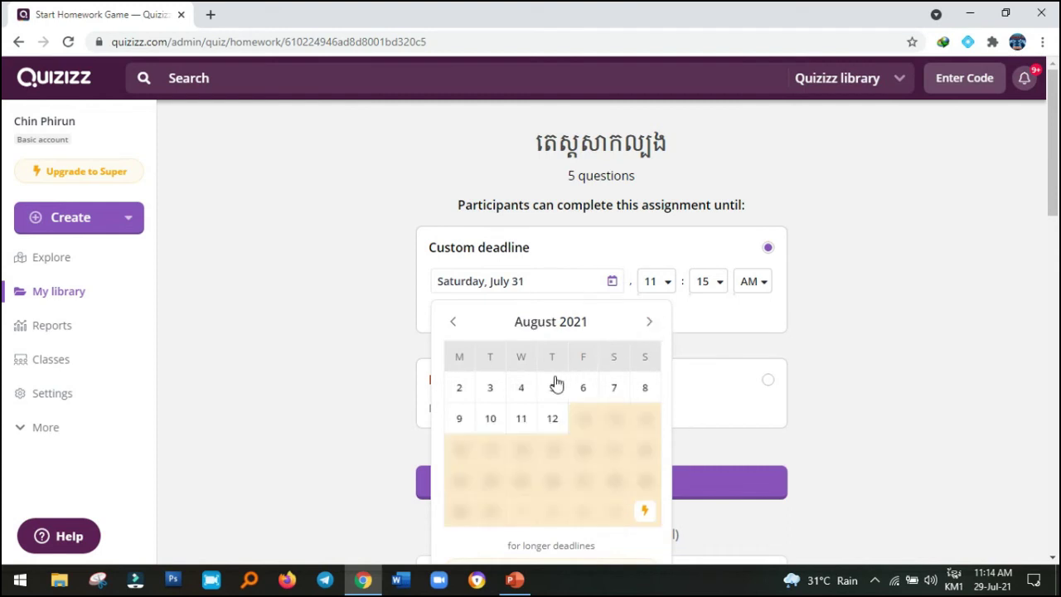
{"action": "left_click", "coordinate": [644, 389]}
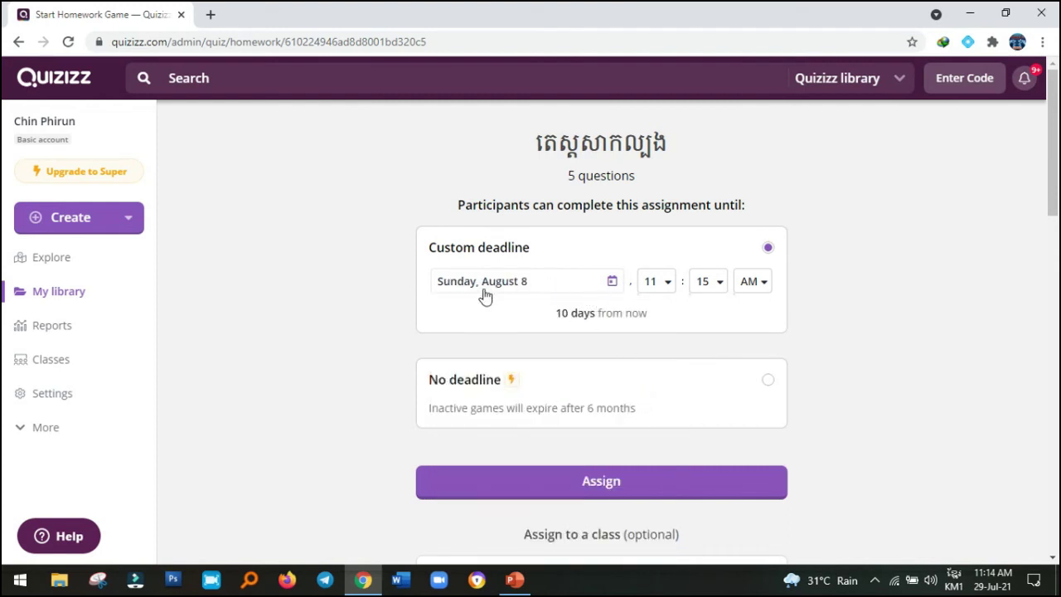
{"action": "left_click", "coordinate": [613, 283]}
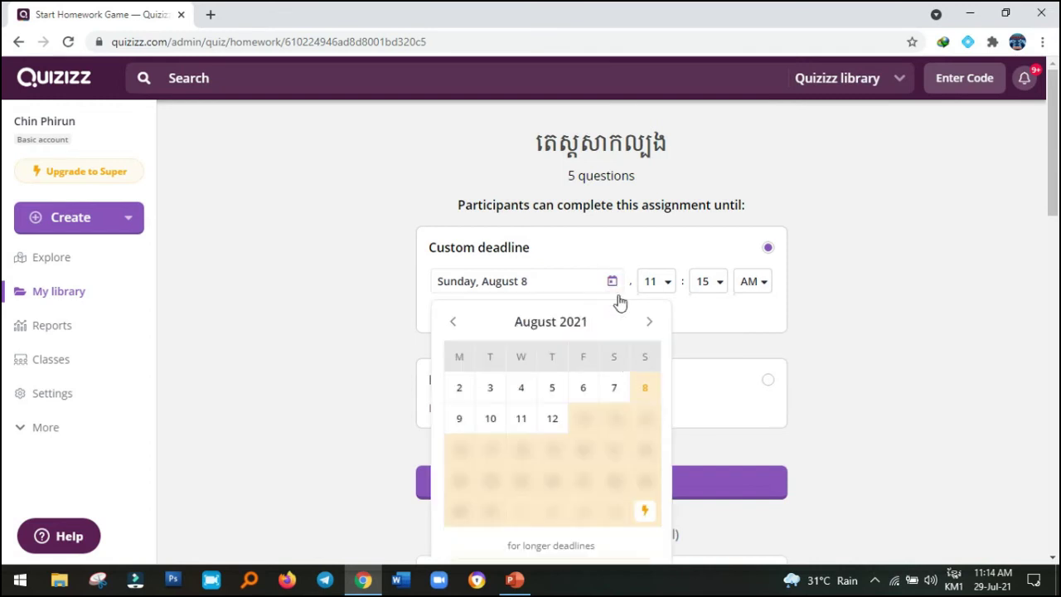
{"action": "left_click", "coordinate": [553, 429]}
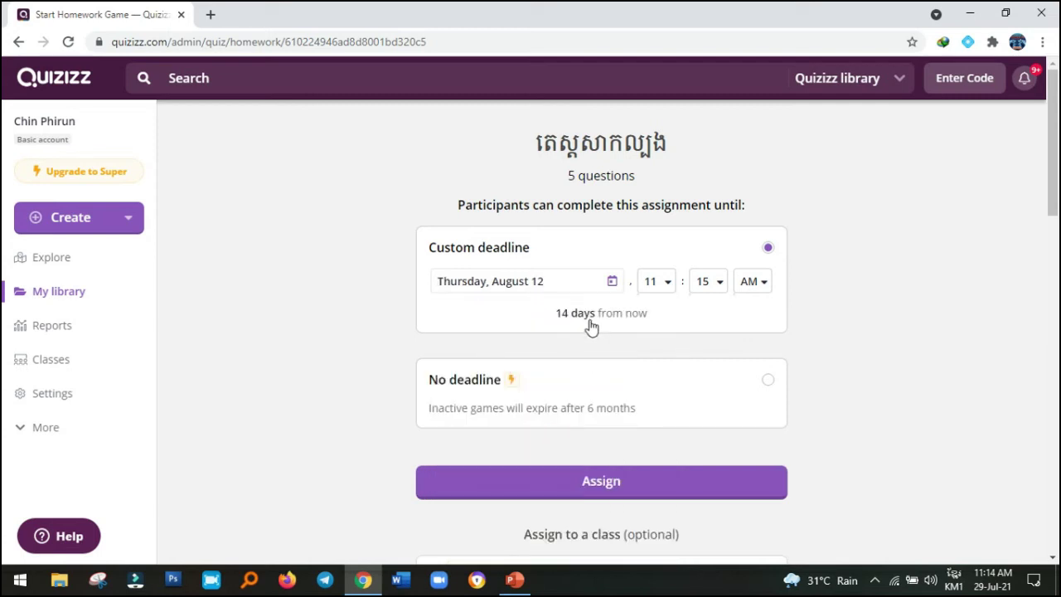
{"action": "left_click", "coordinate": [619, 289]}
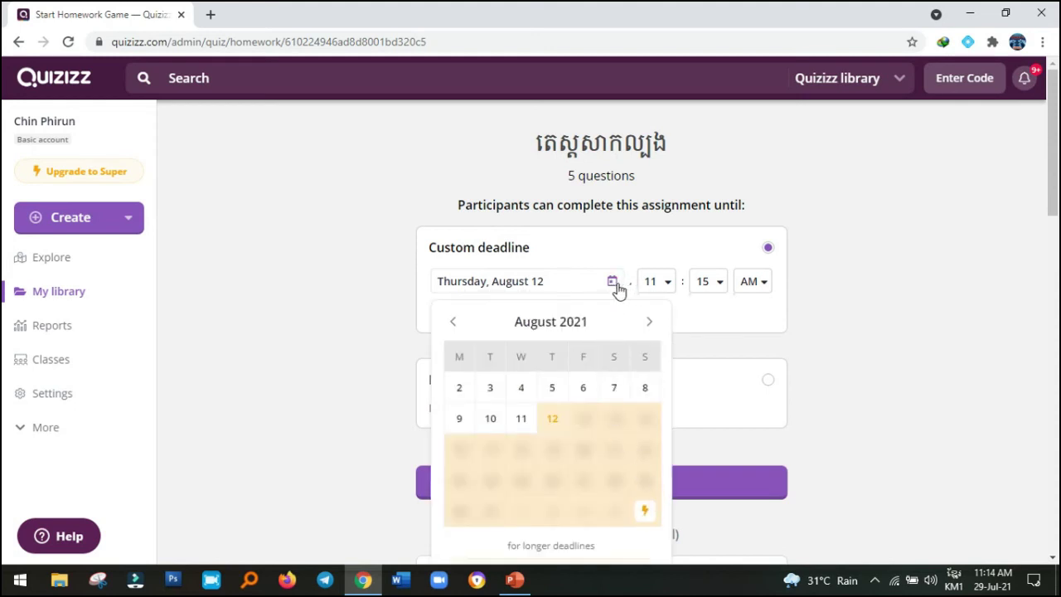
{"action": "left_click", "coordinate": [617, 284]}
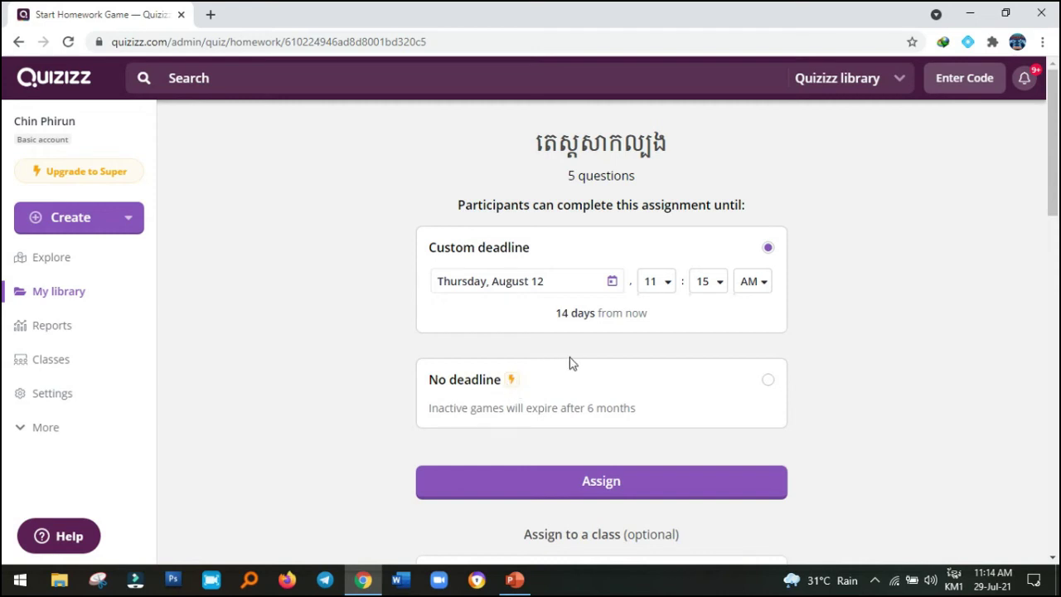
- Set the homework's custom deadline date to Thursday, August 5 and check the selectable deadline hours
{"action": "left_click", "coordinate": [611, 284]}
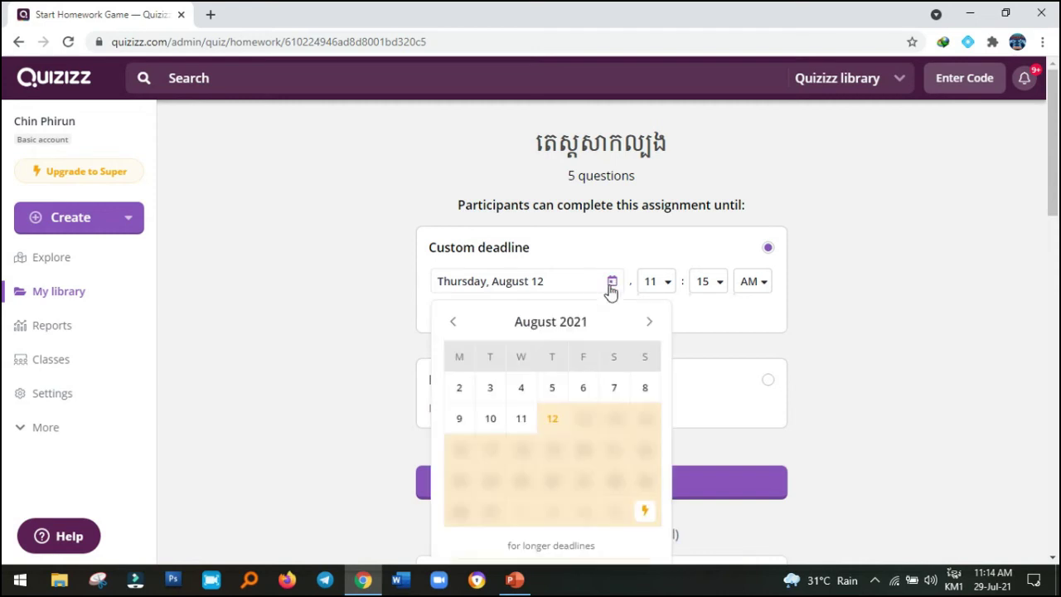
{"action": "left_click", "coordinate": [553, 388]}
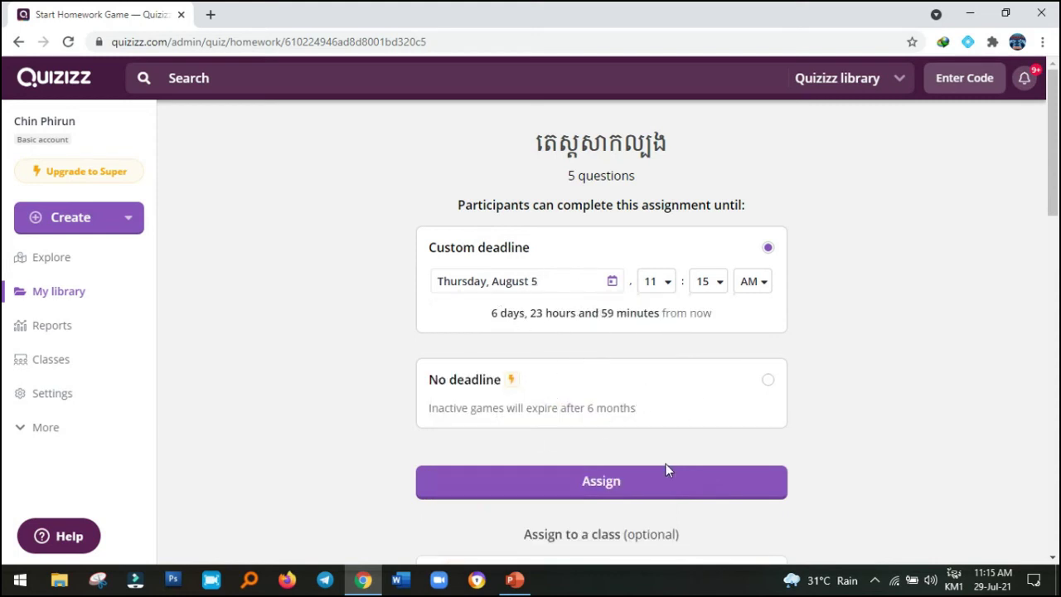
{"action": "left_click", "coordinate": [664, 280]}
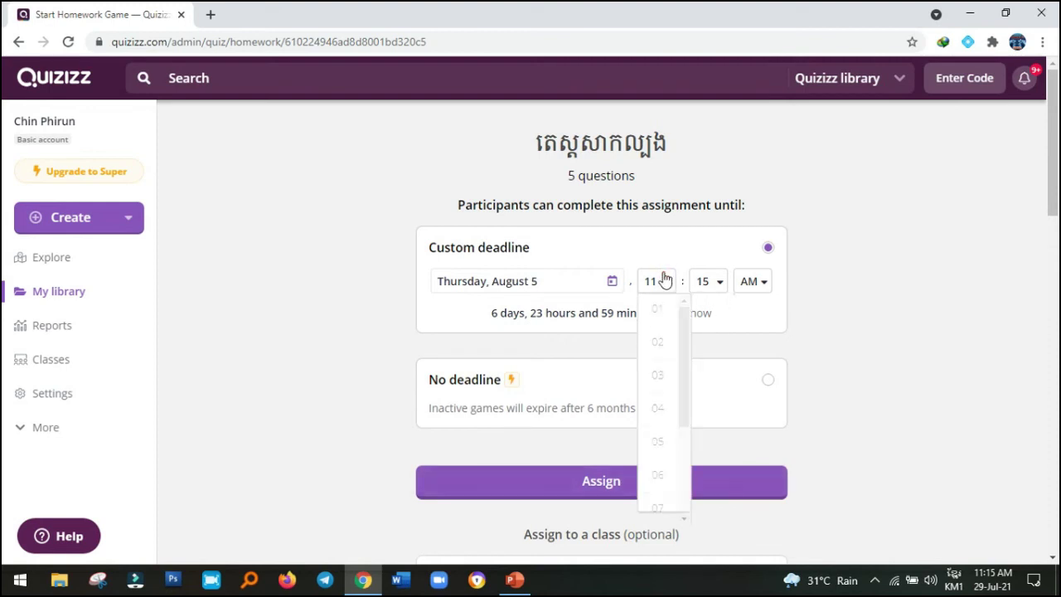
{"action": "left_click", "coordinate": [759, 320]}
- Review the homework's class assignment and advanced settings, including participant attempts, answer display, timer, leaderboard, shuffling, music and memes
{"action": "scroll", "coordinate": [683, 356], "scroll_direction": "down", "scroll_amount": 2}
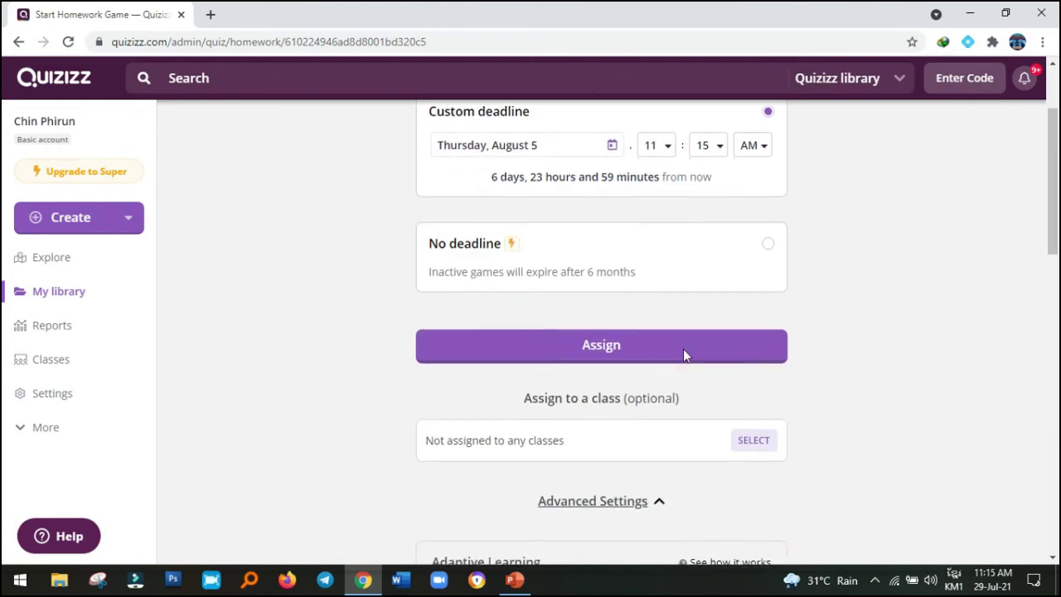
{"action": "scroll", "coordinate": [684, 354], "scroll_direction": "down", "scroll_amount": 4}
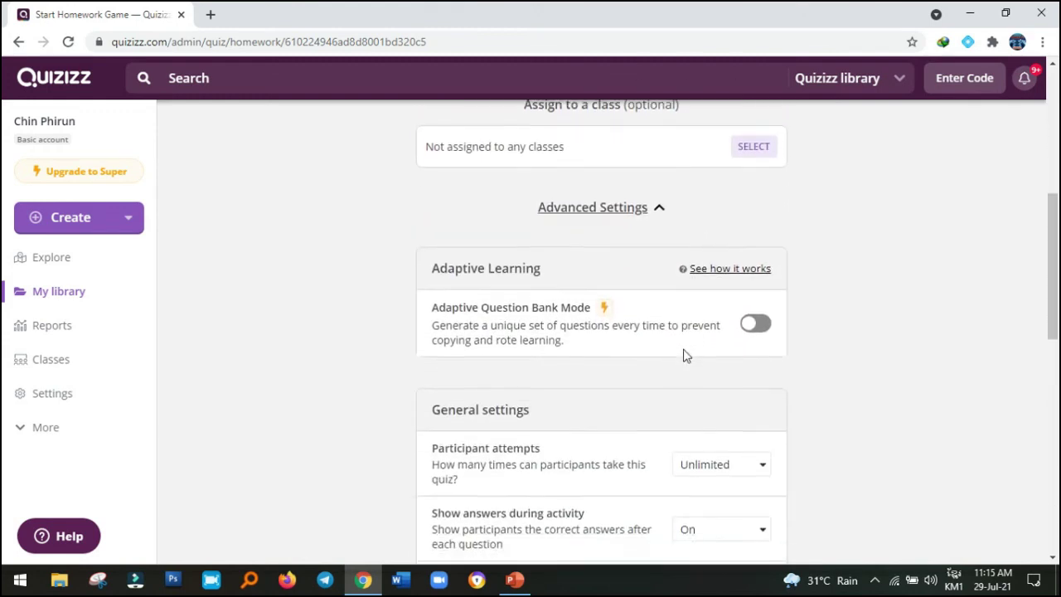
{"action": "scroll", "coordinate": [684, 355], "scroll_direction": "down", "scroll_amount": 2}
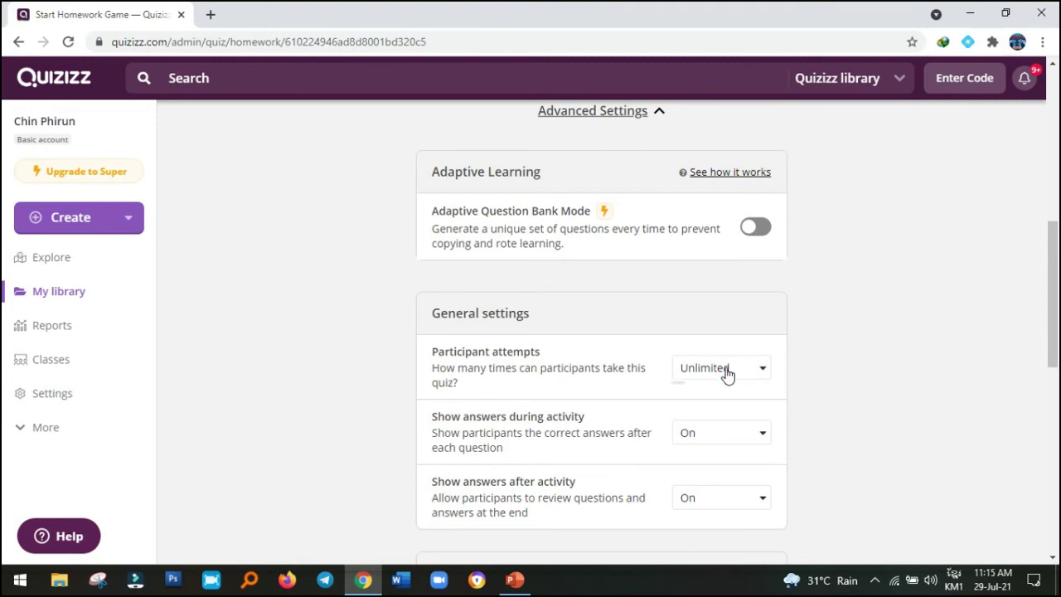
{"action": "left_click", "coordinate": [726, 374]}
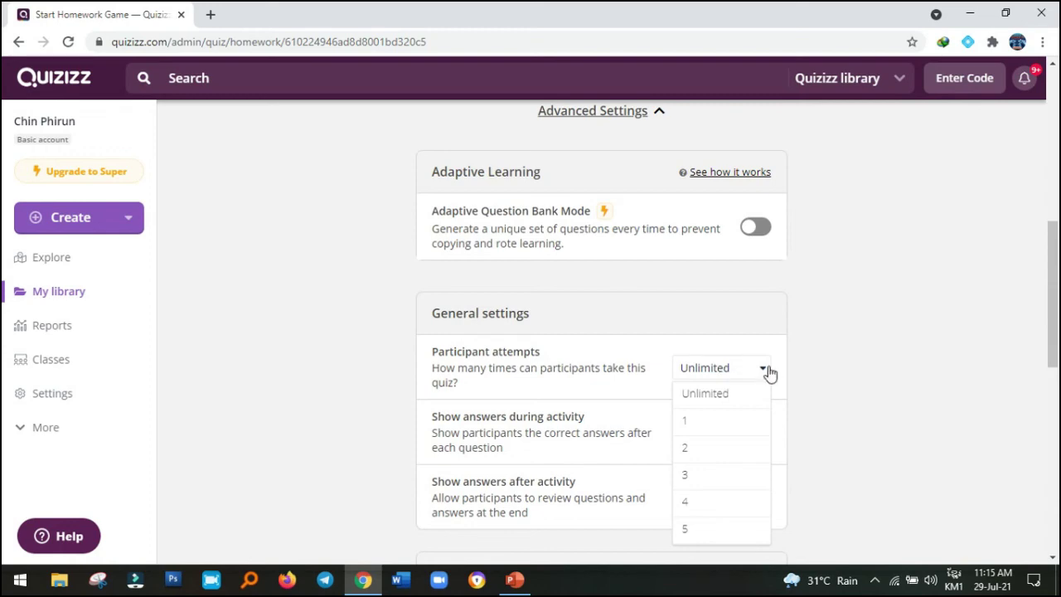
{"action": "scroll", "coordinate": [768, 374], "scroll_direction": "up", "scroll_amount": 3}
{"action": "scroll", "coordinate": [769, 372], "scroll_direction": "up", "scroll_amount": 1}
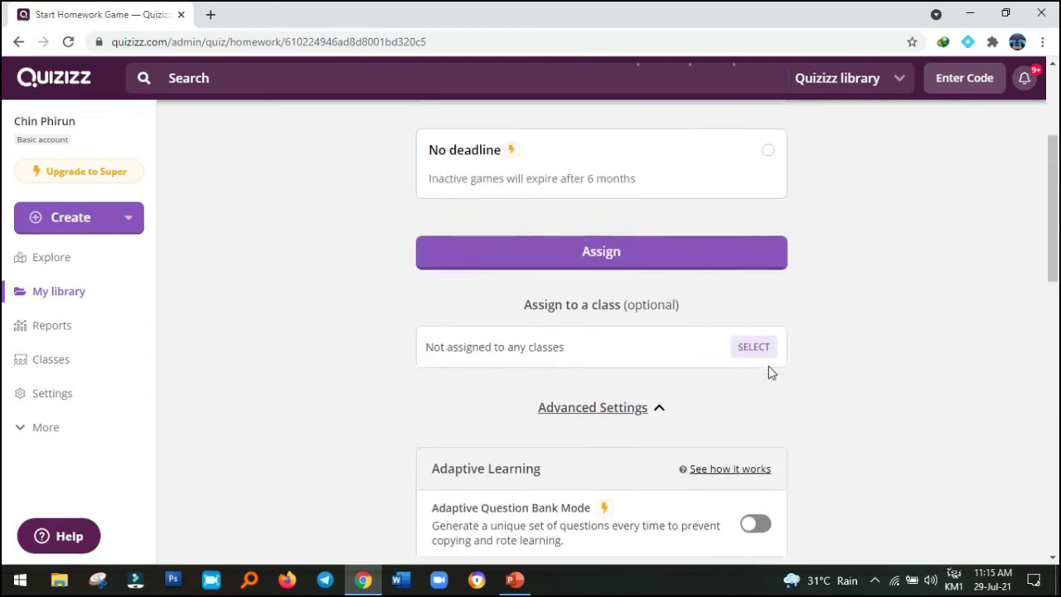
{"action": "scroll", "coordinate": [768, 372], "scroll_direction": "down", "scroll_amount": 9}
{"action": "scroll", "coordinate": [770, 373], "scroll_direction": "down", "scroll_amount": 4}
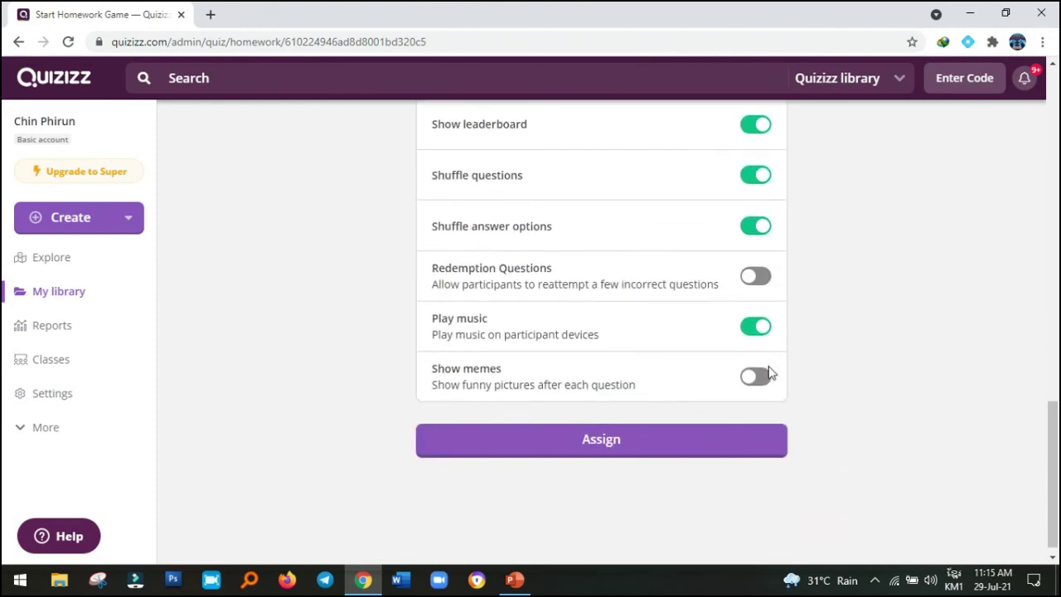
{"action": "scroll", "coordinate": [770, 374], "scroll_direction": "up", "scroll_amount": 1}
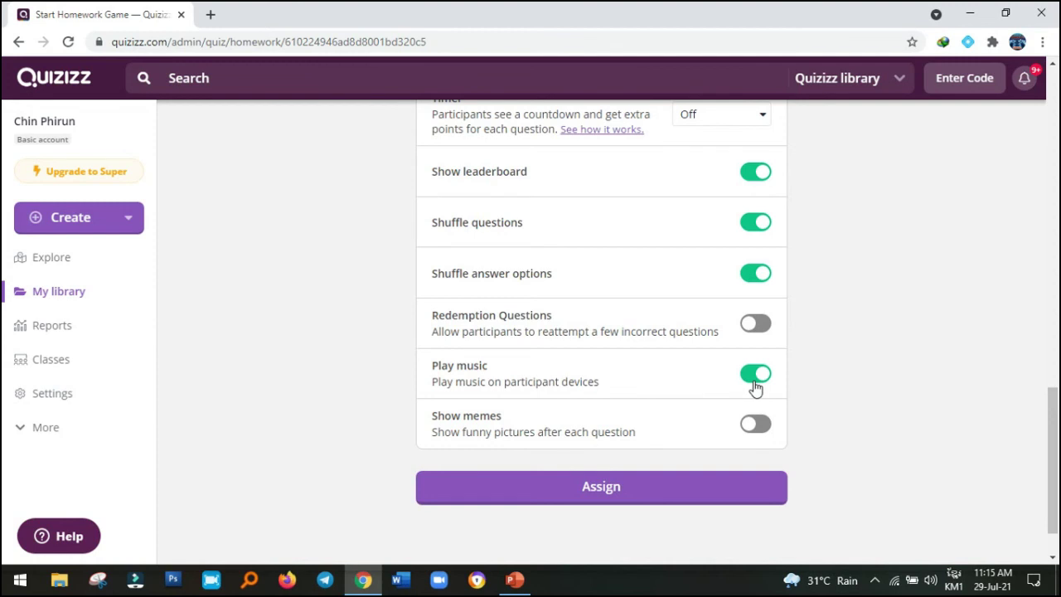
{"action": "scroll", "coordinate": [754, 387], "scroll_direction": "up", "scroll_amount": 9}
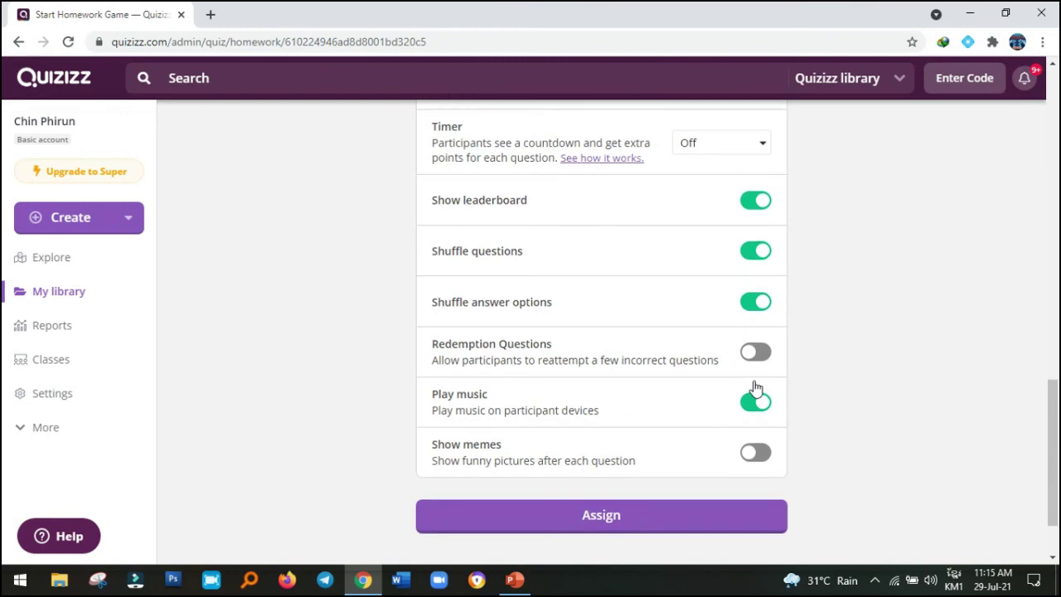
{"action": "scroll", "coordinate": [755, 387], "scroll_direction": "up", "scroll_amount": 4}
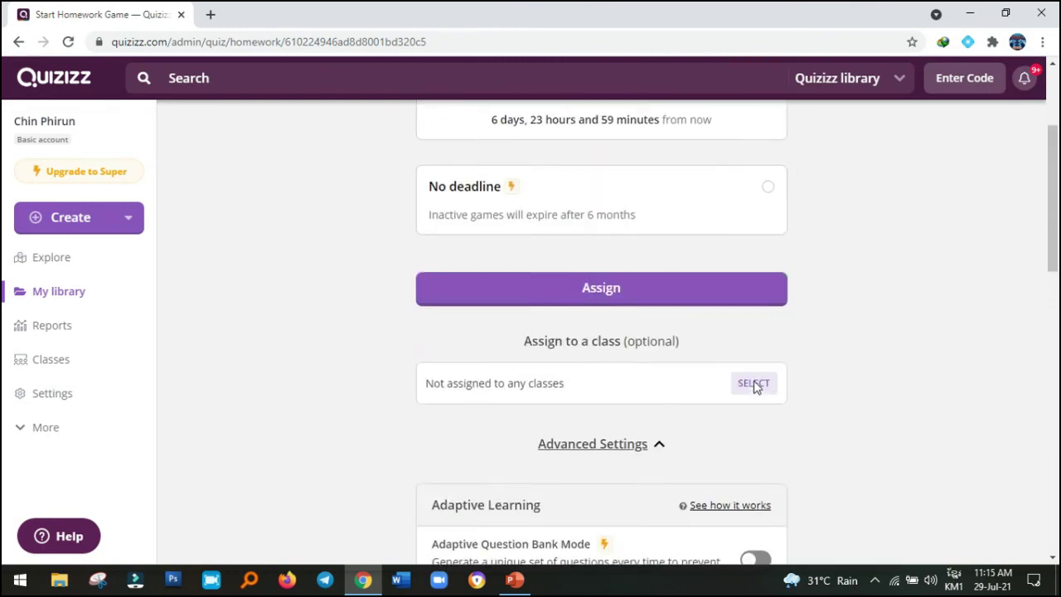
{"action": "scroll", "coordinate": [754, 387], "scroll_direction": "down", "scroll_amount": 1}
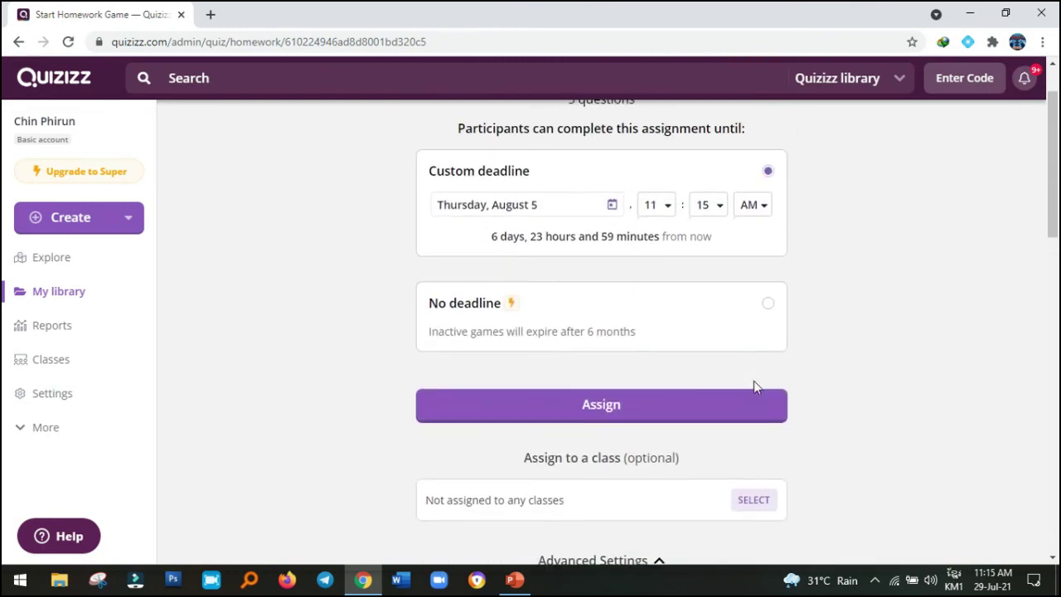
- Assign the quiz as homework and get its share link for inviting participants
{"action": "left_click", "coordinate": [682, 408]}
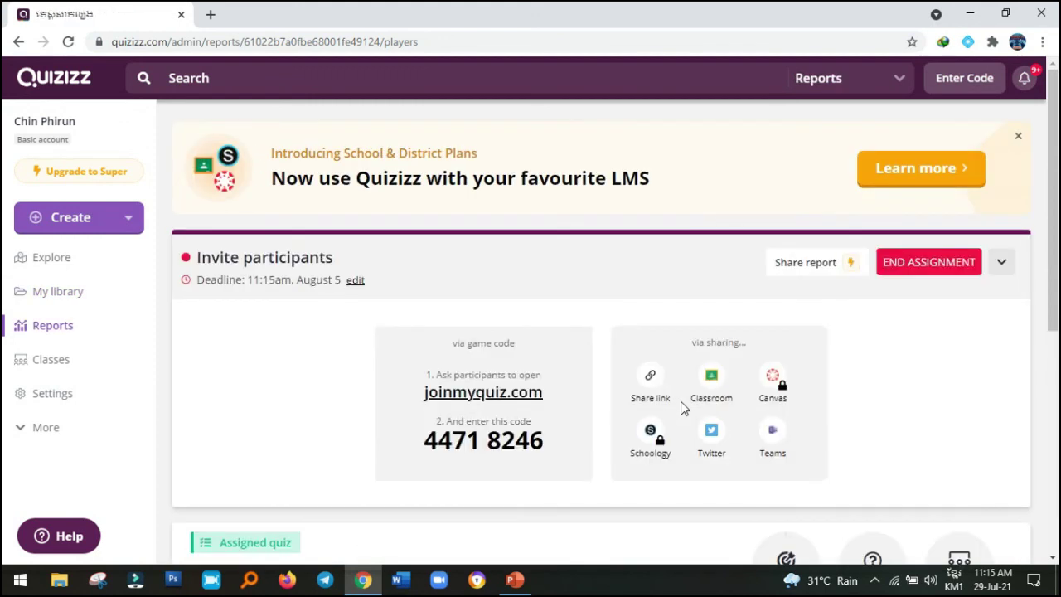
{"action": "scroll", "coordinate": [527, 357], "scroll_direction": "down", "scroll_amount": 1}
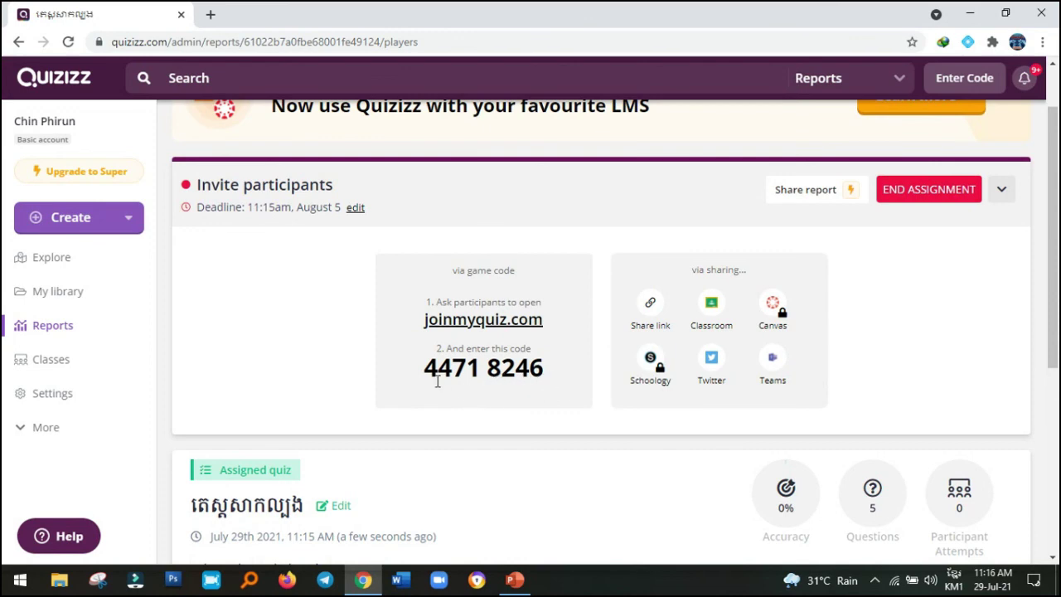
{"action": "left_click", "coordinate": [651, 313]}
{"action": "scroll", "coordinate": [349, 463], "scroll_direction": "down", "scroll_amount": 3}
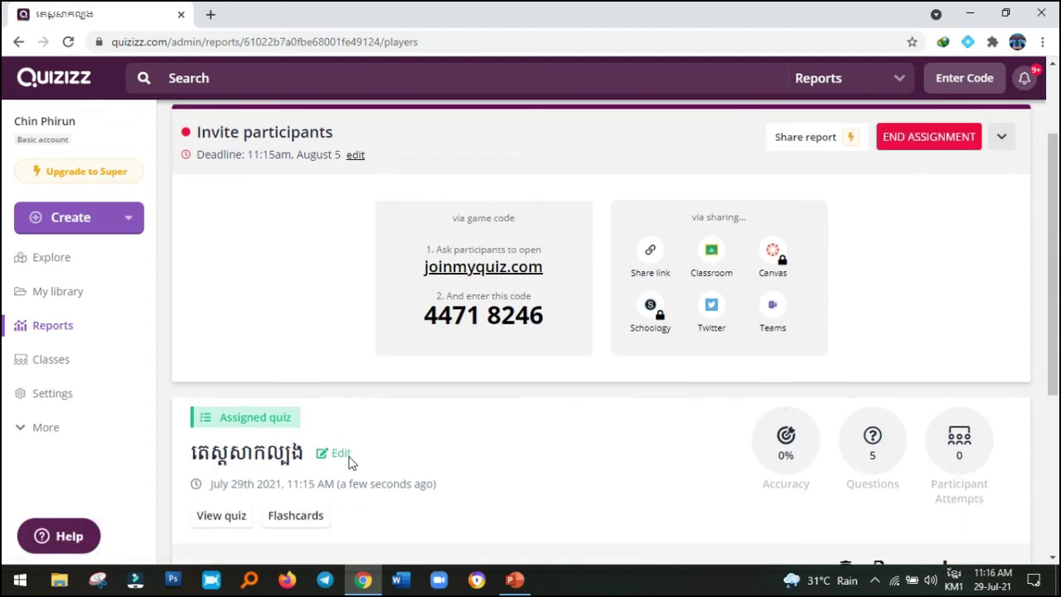
{"action": "scroll", "coordinate": [349, 463], "scroll_direction": "up", "scroll_amount": 2}
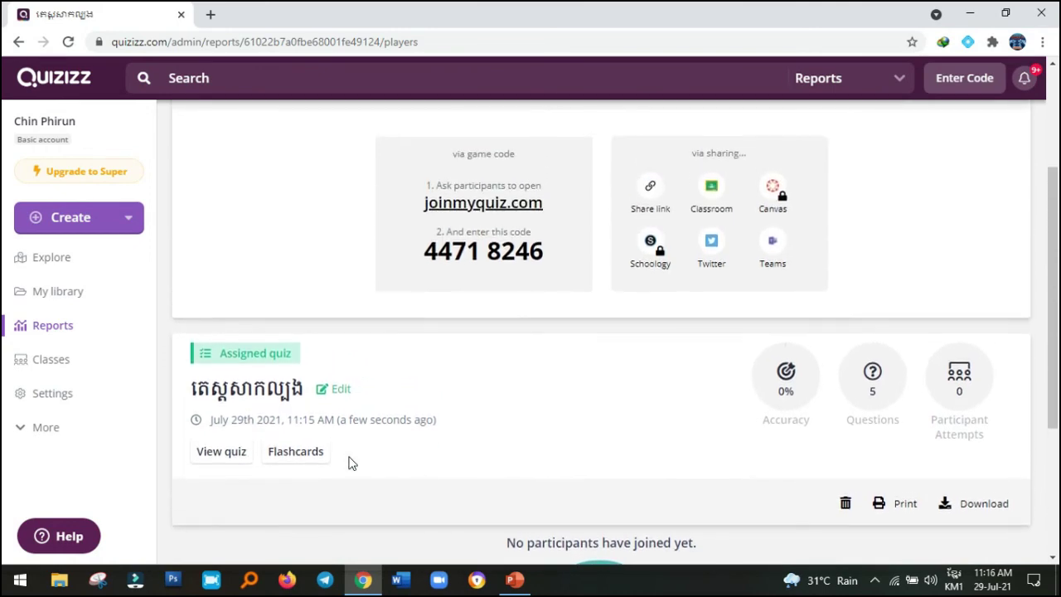
{"action": "scroll", "coordinate": [349, 464], "scroll_direction": "down", "scroll_amount": 1}
{"action": "scroll", "coordinate": [349, 463], "scroll_direction": "up", "scroll_amount": 3}
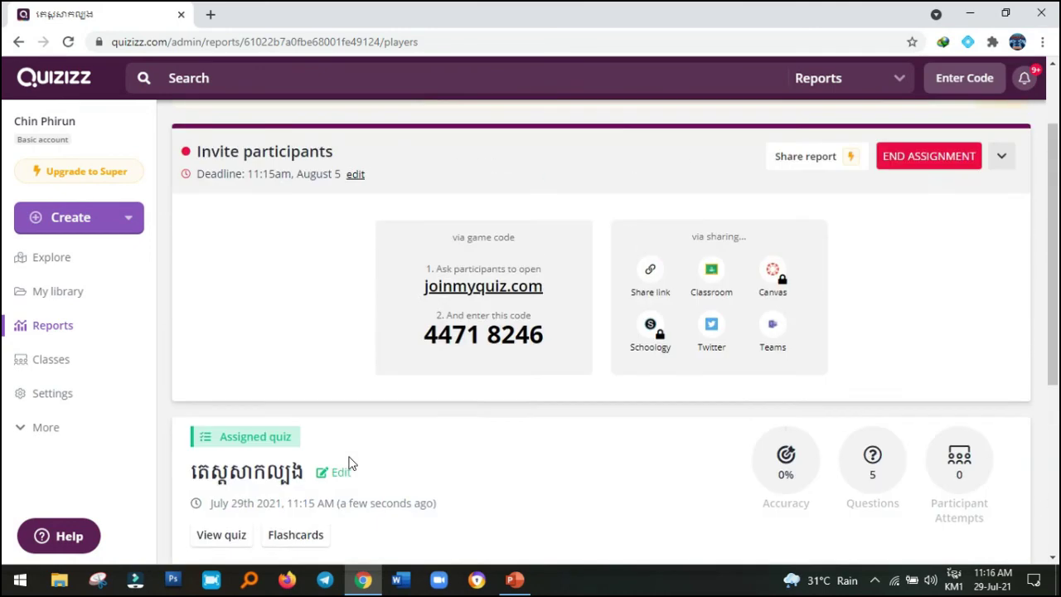